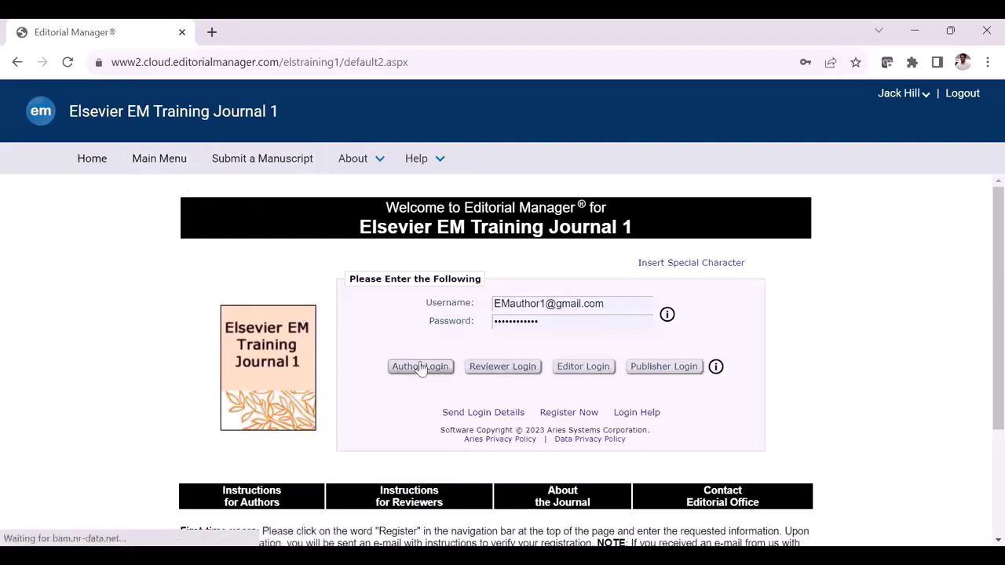
Step: Log in as an author to Elsevier EM Training Journal 1 and reach the Author Main Menu
left_click(473, 369)
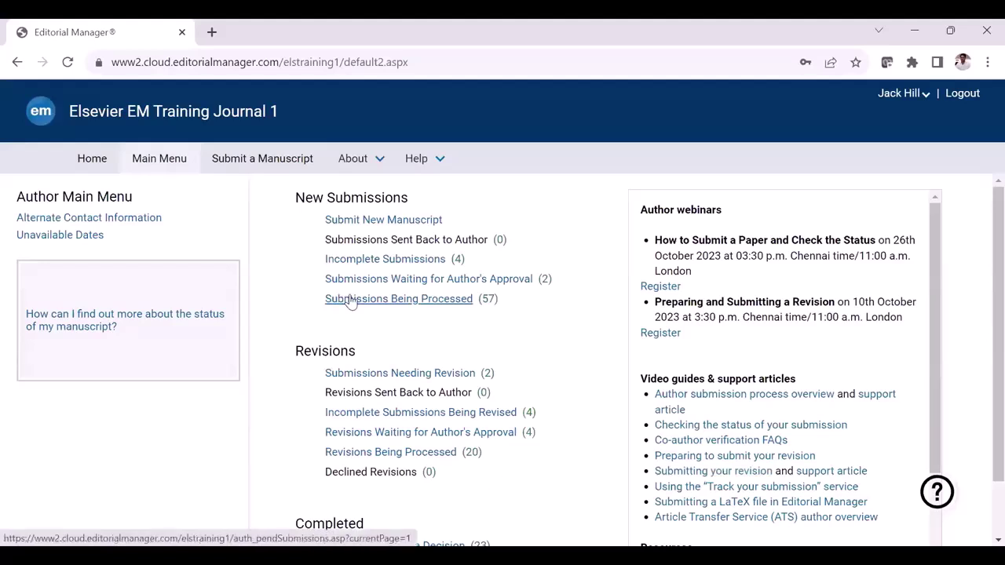
left_click(376, 161)
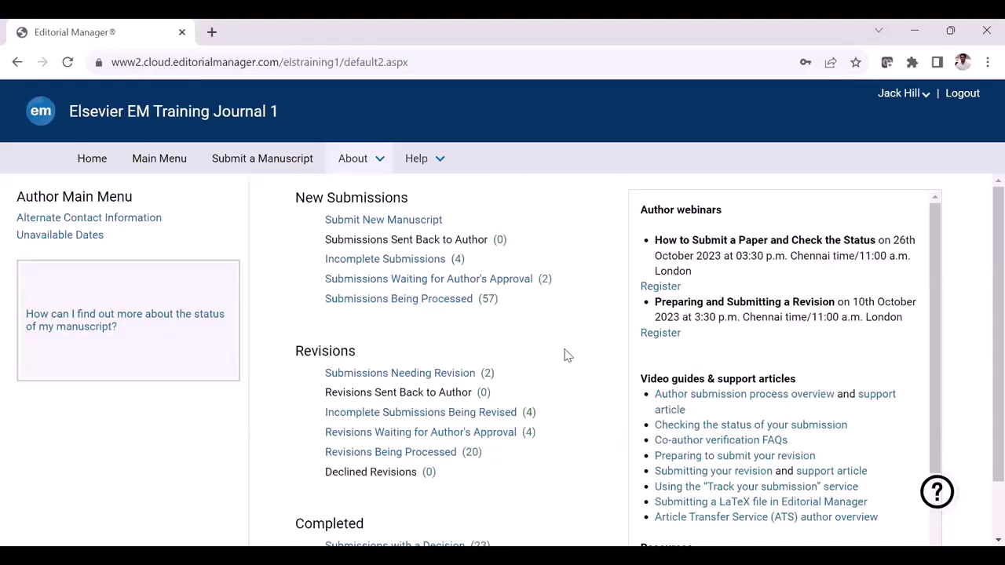
Step: Open Submissions Needing Revision and read the Major Revision letter for ELSTRAINING1-D-23-00051
left_click(430, 381)
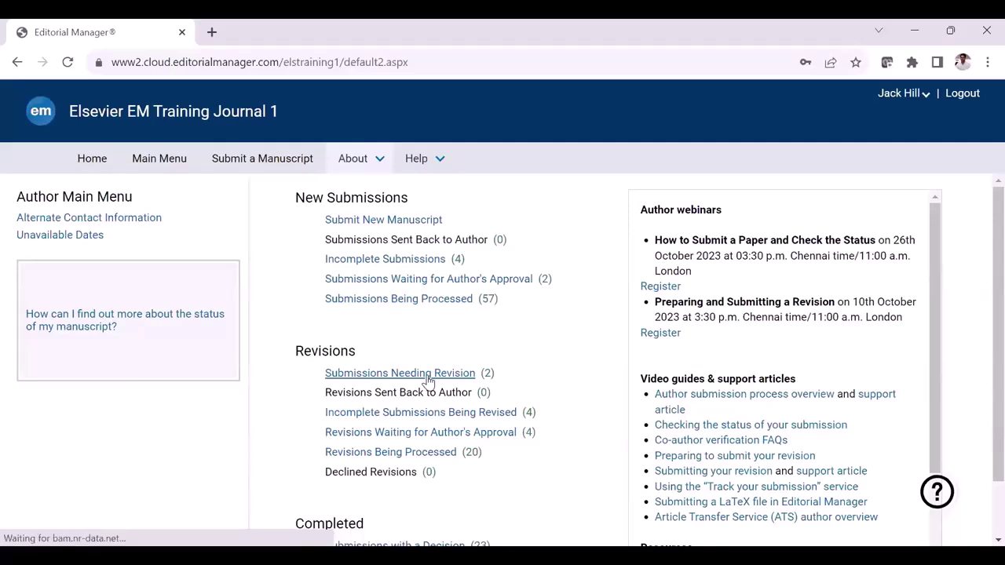
scroll(440, 339, "down", 3)
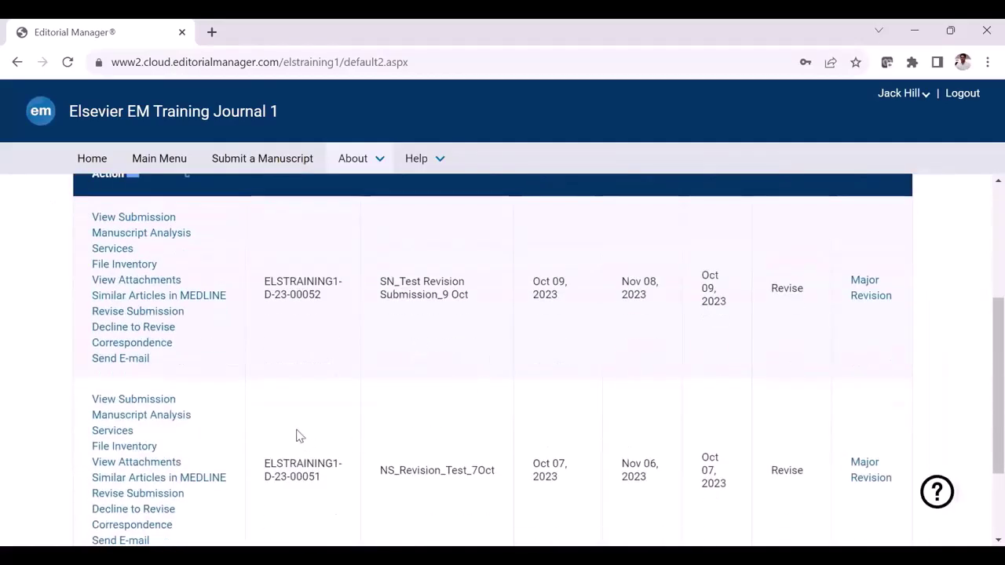
scroll(615, 418, "up", 2)
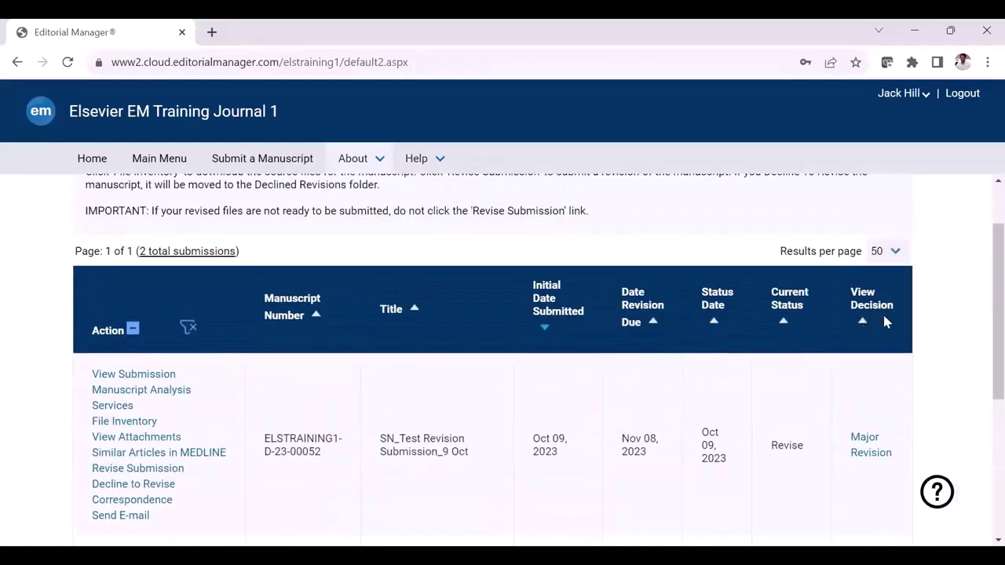
scroll(886, 321, "down", 4)
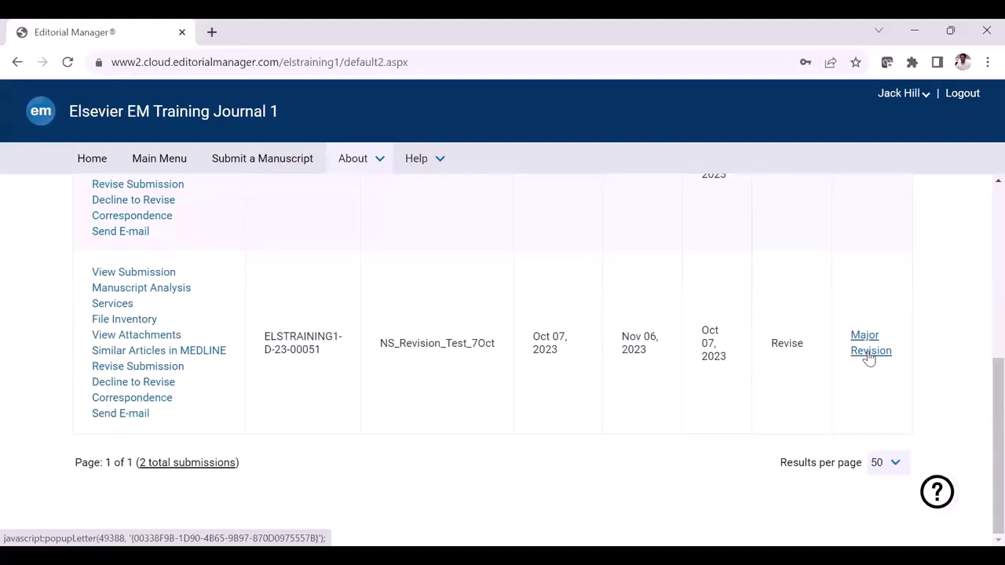
left_click(869, 355)
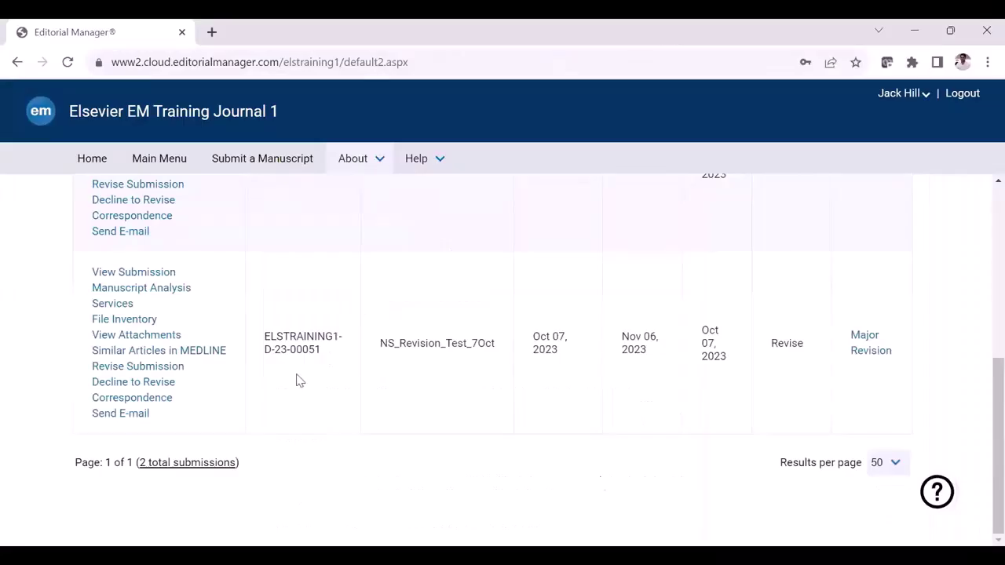
scroll(588, 381, "up", 3)
scroll(590, 382, "down", 3)
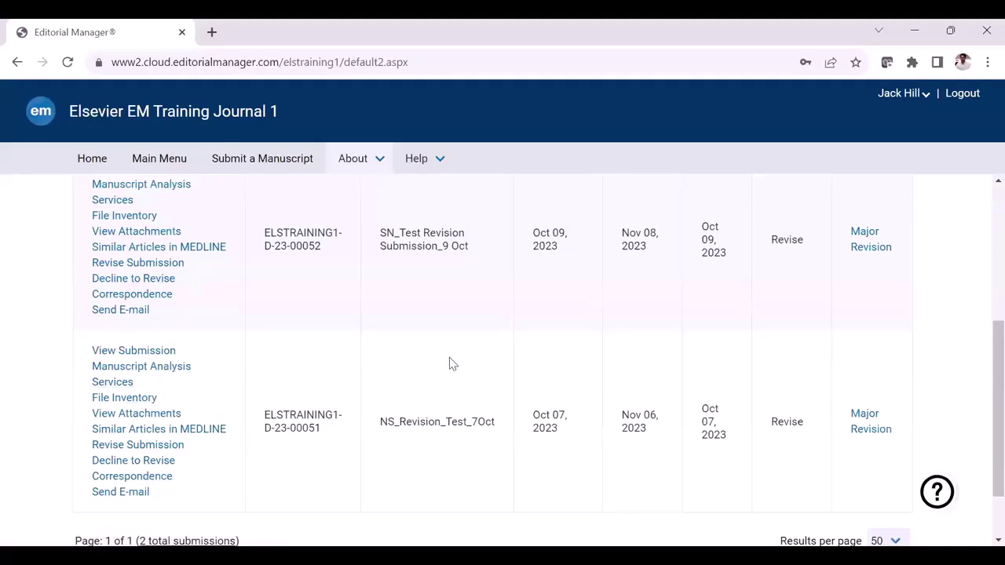
scroll(450, 363, "down", 1)
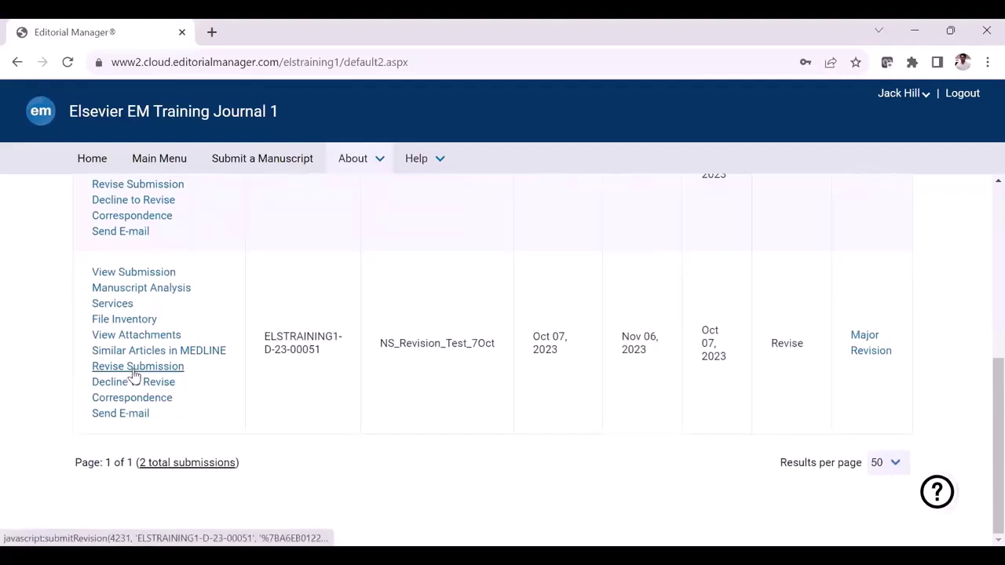
Step: Start a revised version of ELSTRAINING1-D-23-00051, confirming the warning
left_click(133, 374)
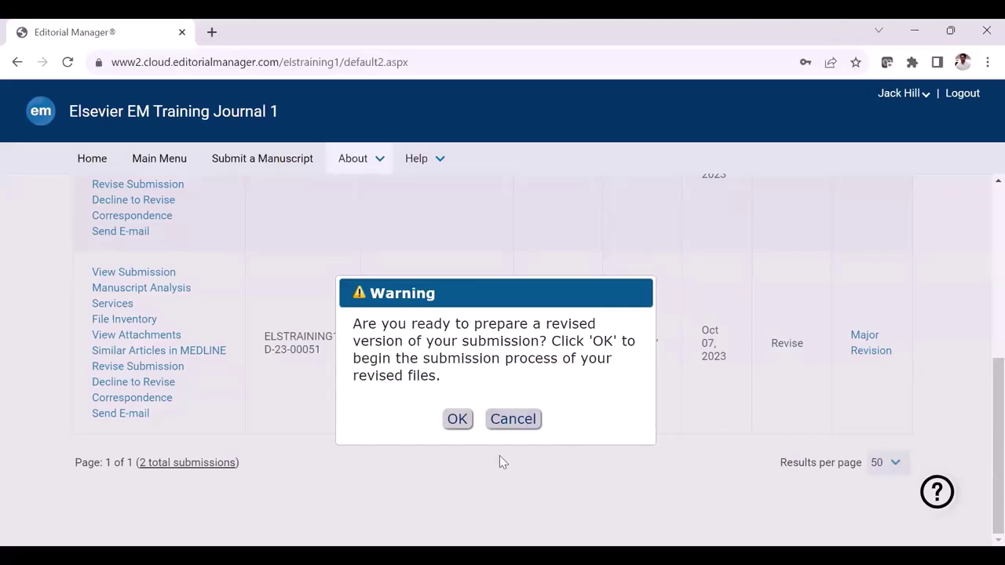
left_click(459, 422)
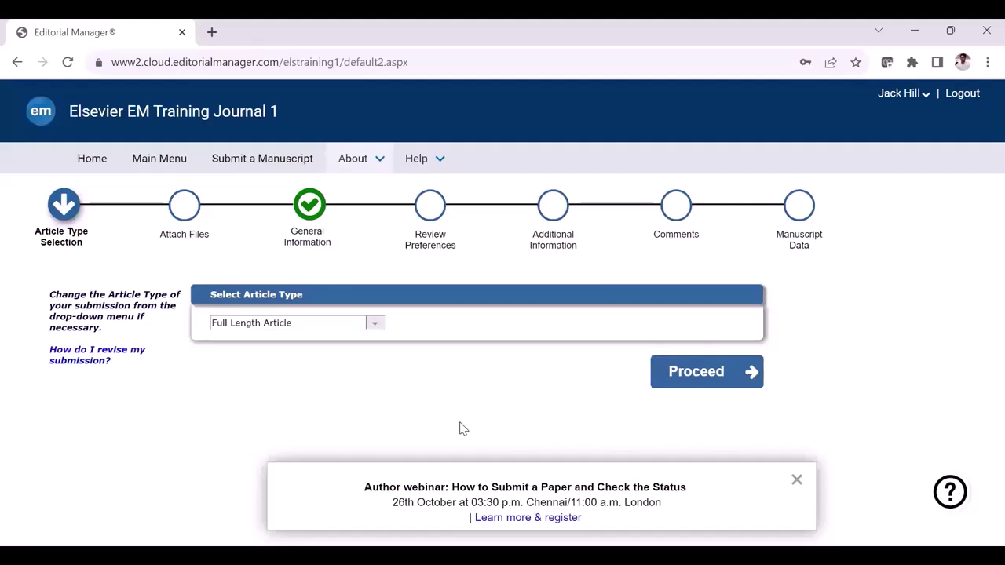
Step: Keep Full Length Article and drop Manuscript_SN.docx, carrying forward only the cover letter and declaration
left_click(708, 373)
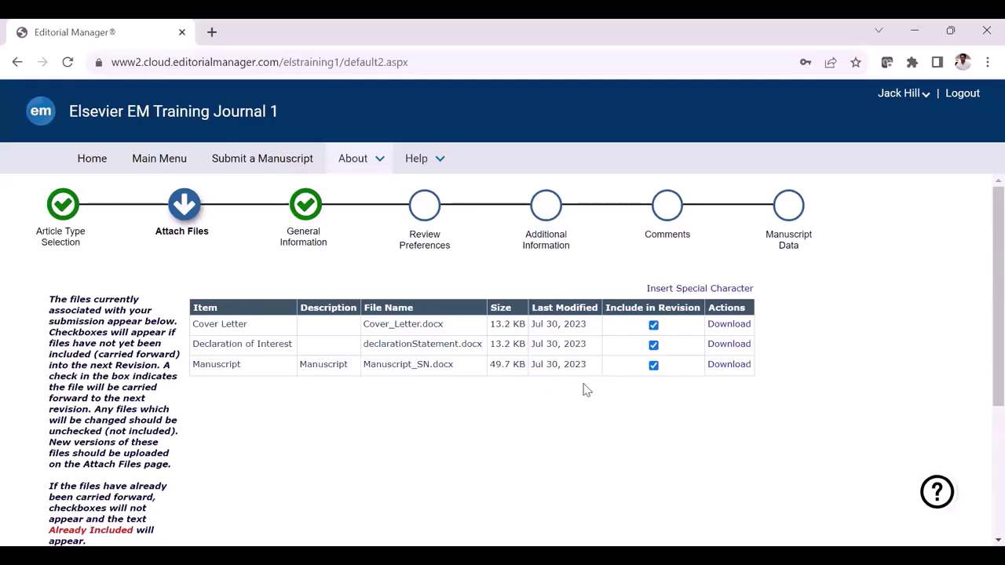
left_click(654, 366)
scroll(826, 400, "down", 3)
left_click(701, 491)
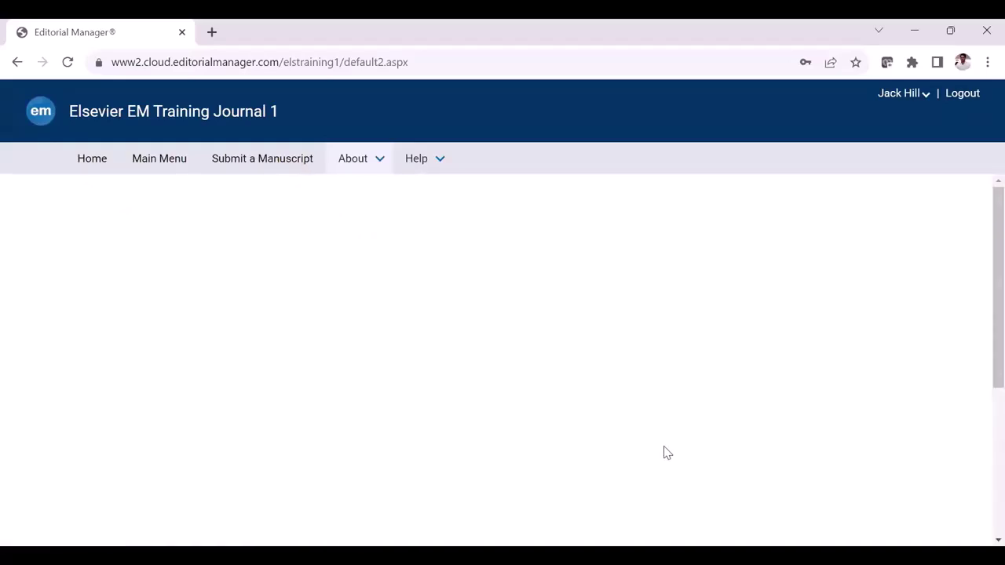
Step: Upload Manuscript_SN_Revised.docx as the Manuscript item
scroll(666, 448, "down", 2)
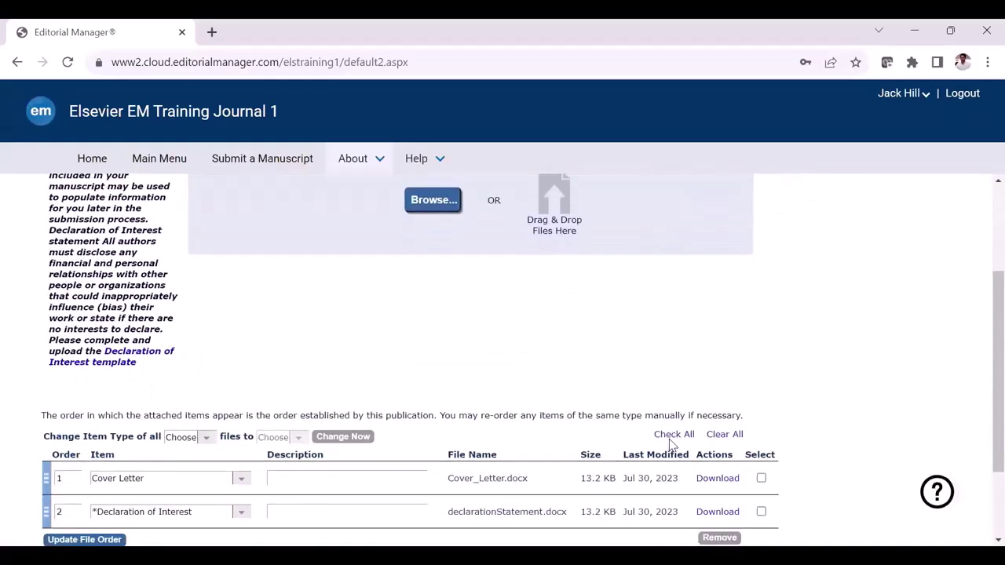
scroll(672, 445, "down", 1)
scroll(677, 445, "up", 3)
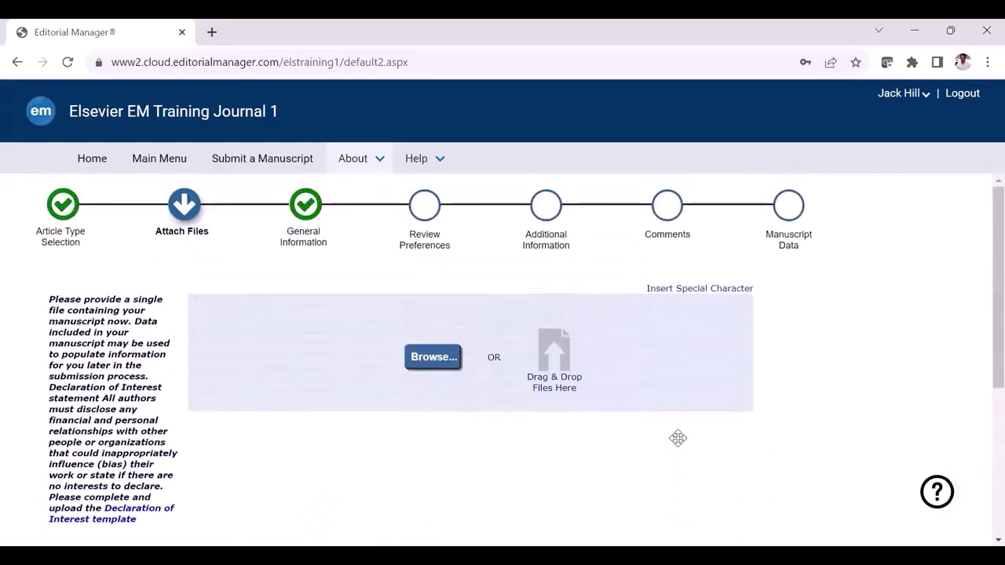
left_click(432, 358)
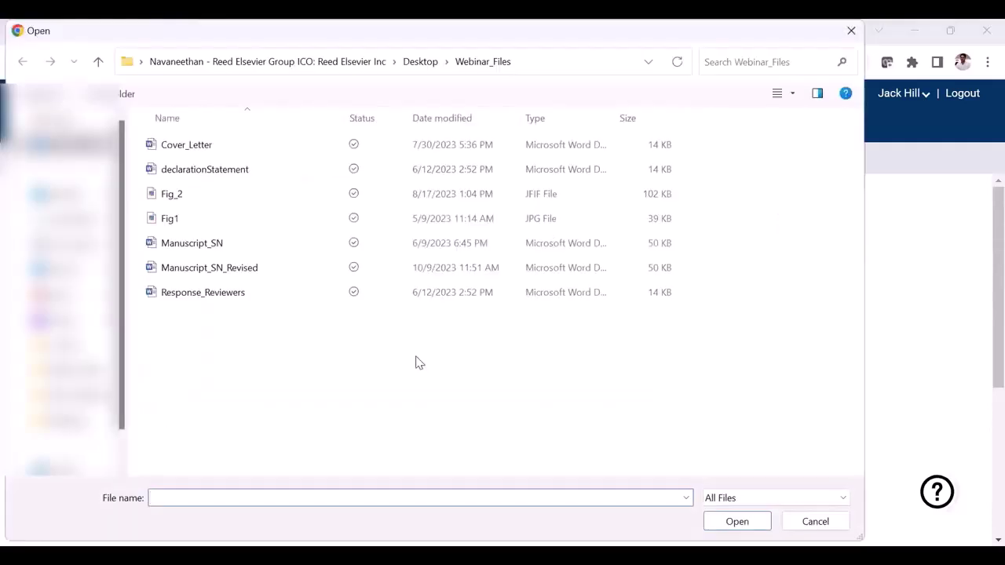
left_click(248, 270)
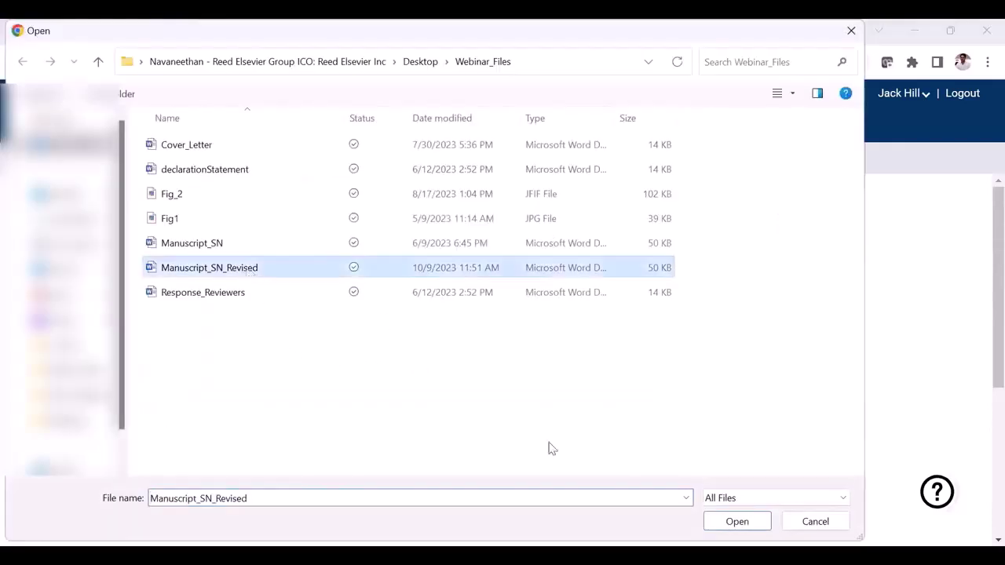
left_click(748, 521)
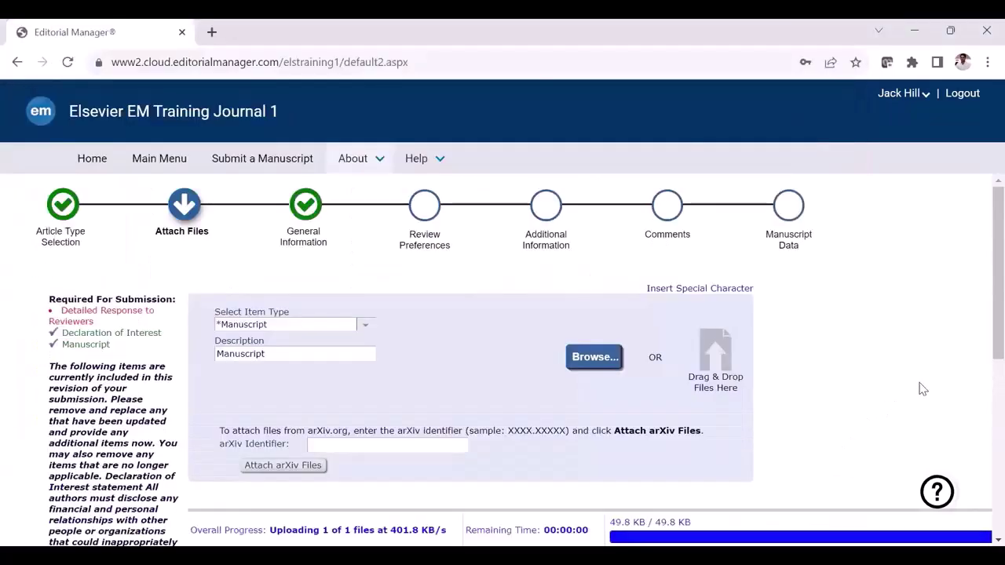
Step: Check that only Detailed Response to Reviewers remains in the Required For Submission list
scroll(920, 387, "down", 2)
scroll(920, 387, "down", 3)
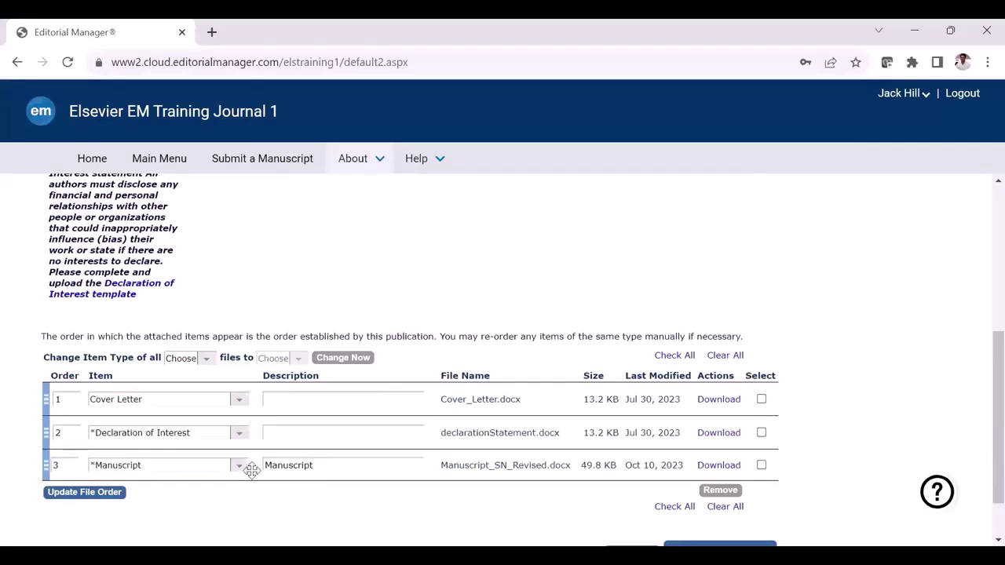
scroll(542, 440, "up", 4)
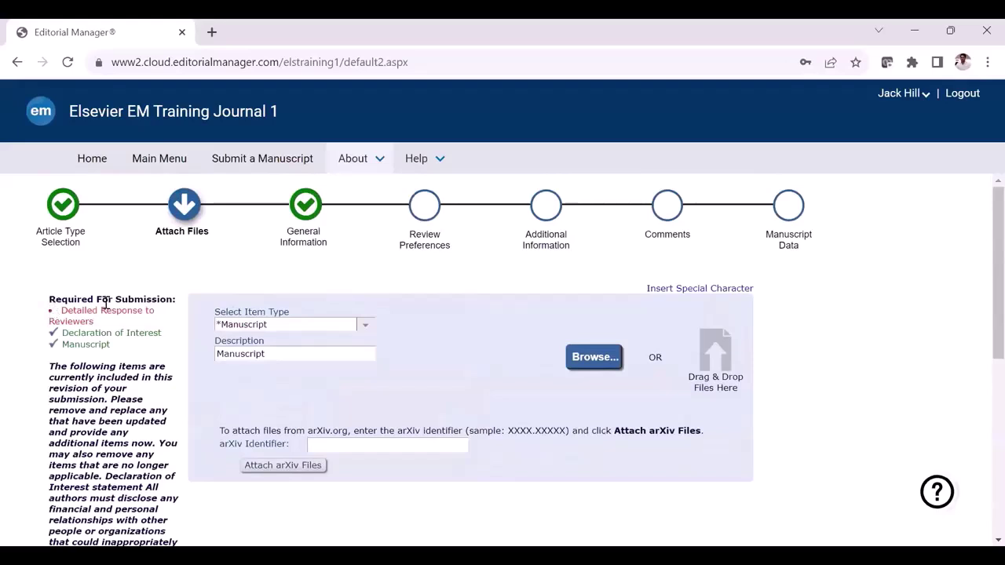
left_click_drag(172, 302, 50, 304)
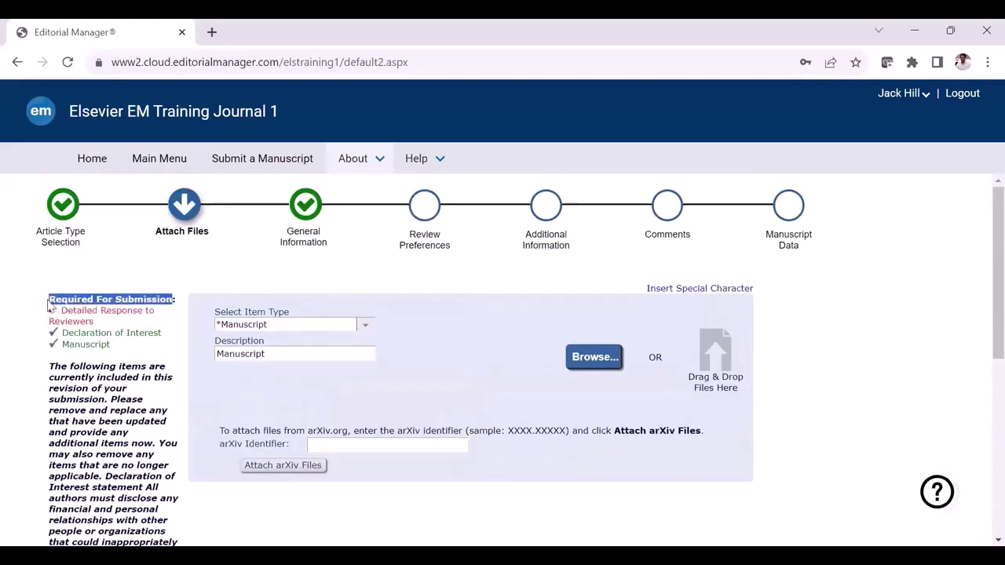
left_click(116, 322)
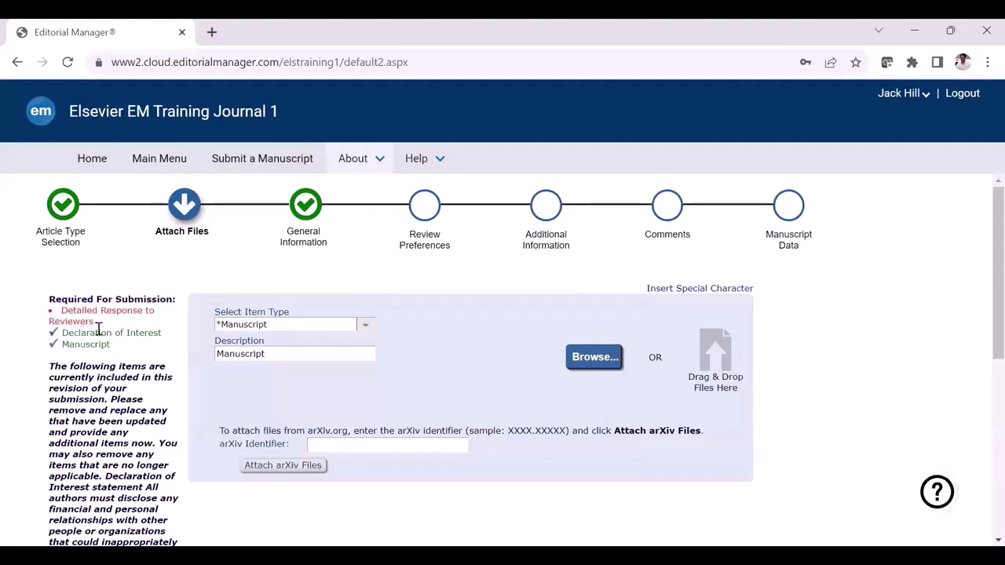
Step: Upload Response_Reviewers.docx as the Detailed Response to Reviewers item
left_click(361, 326)
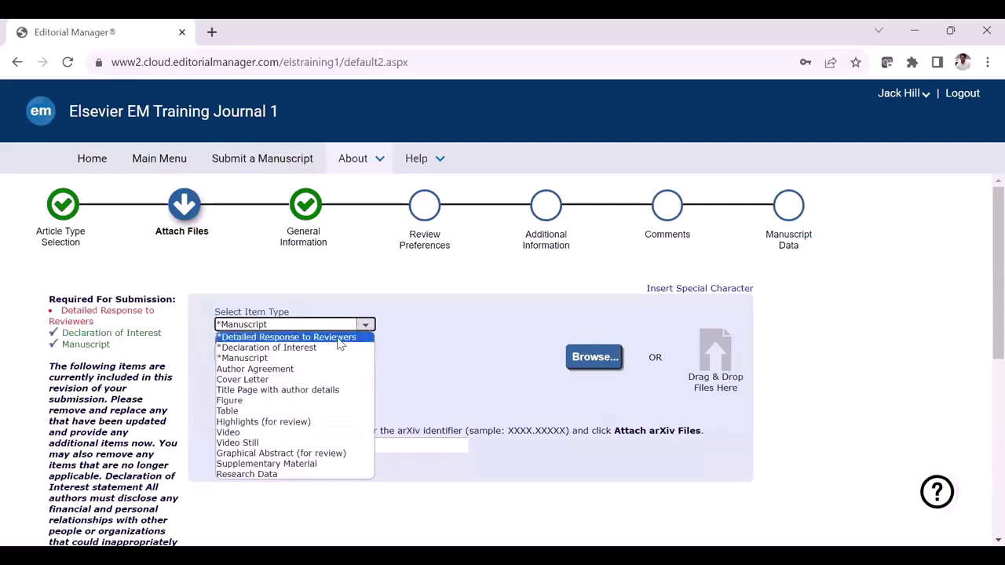
left_click(339, 338)
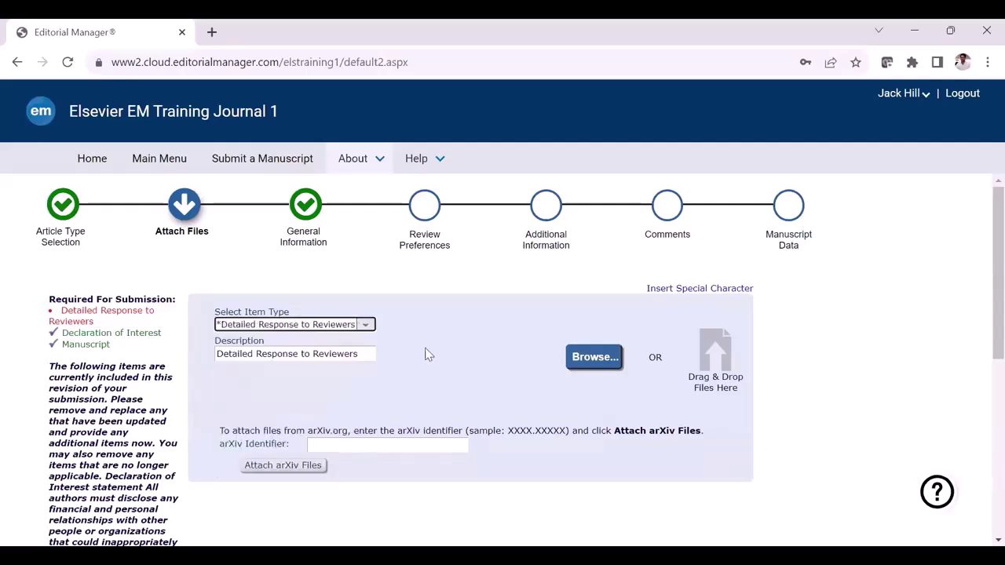
left_click(595, 363)
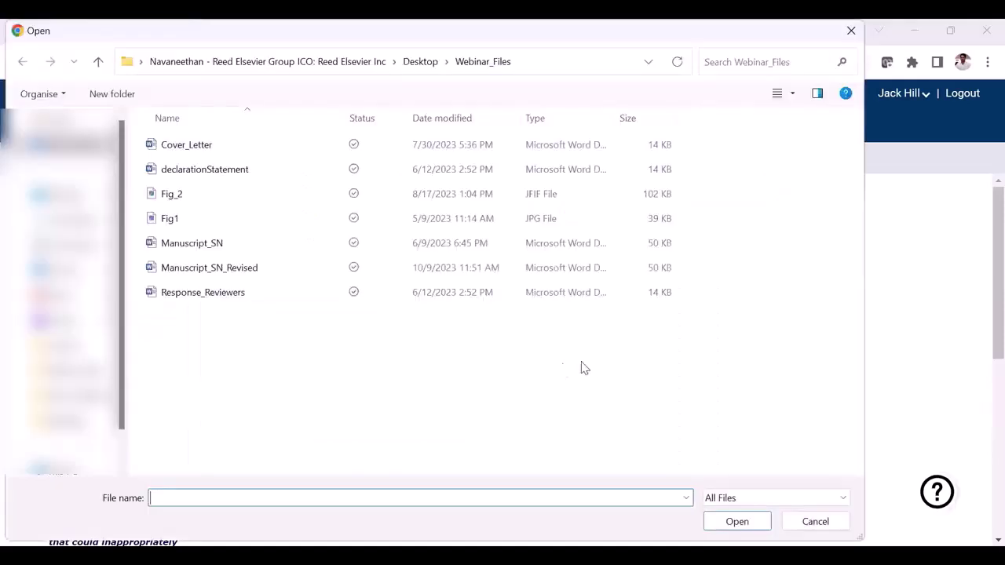
left_click(217, 297)
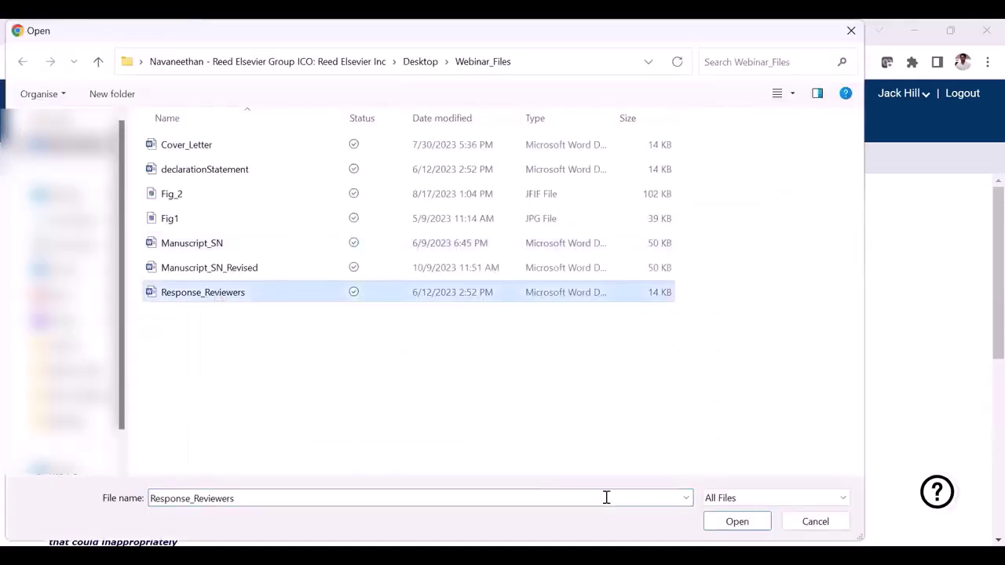
left_click(734, 523)
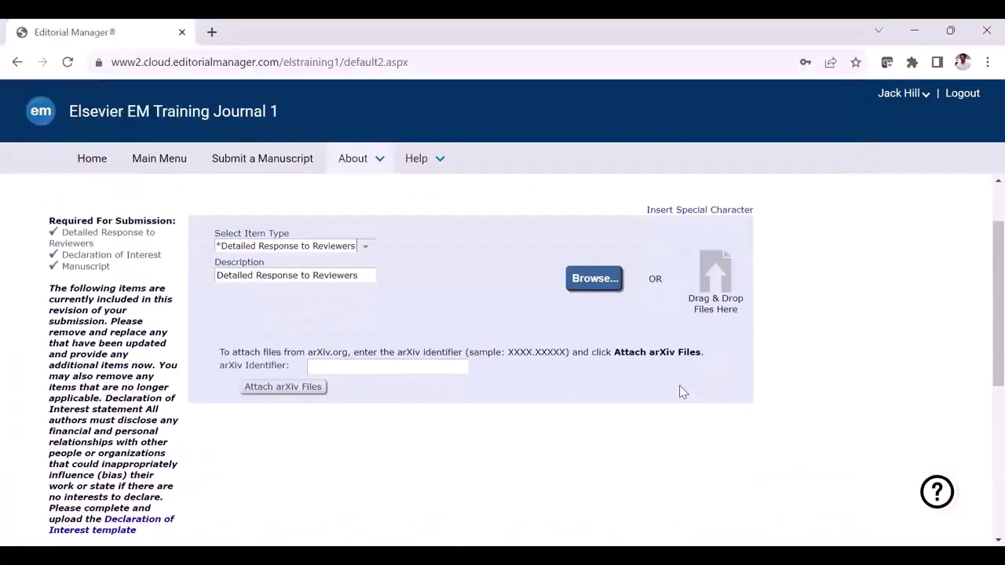
scroll(682, 393, "down", 4)
scroll(682, 392, "down", 1)
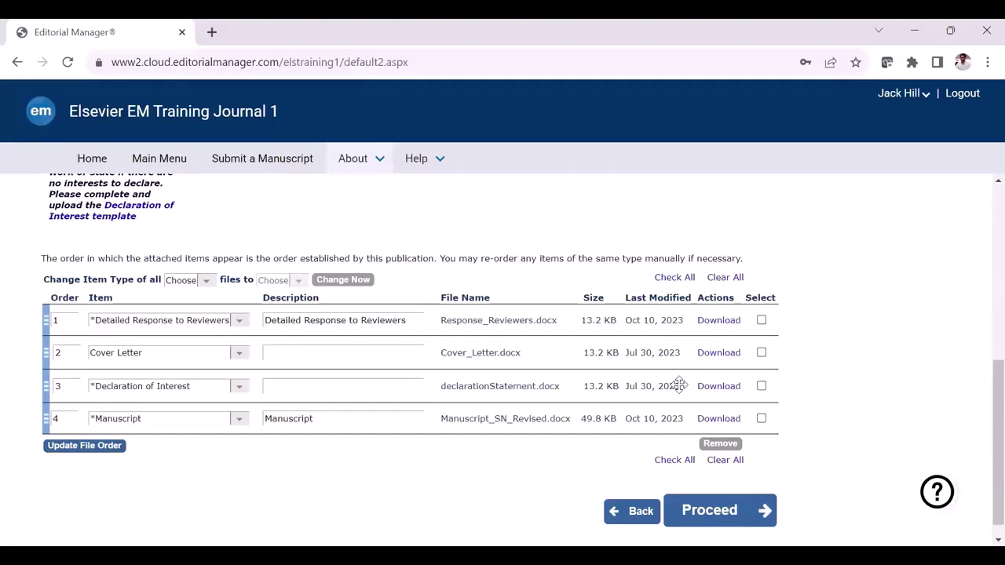
scroll(680, 385, "up", 4)
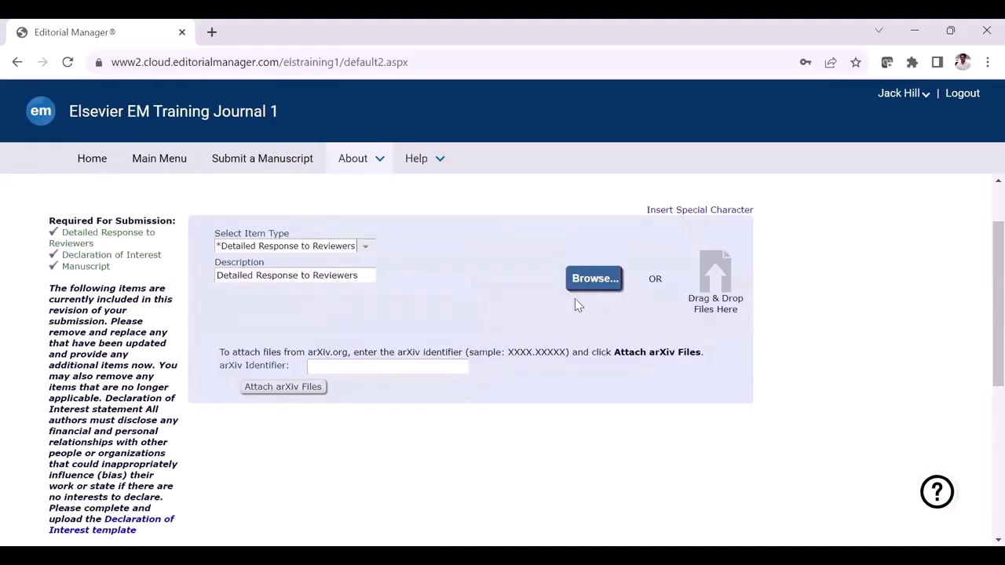
Step: Add Fig_2.jfif and Fig1.JPG and set both as Figure items, leaving row 5's order unchanged
left_click(594, 279)
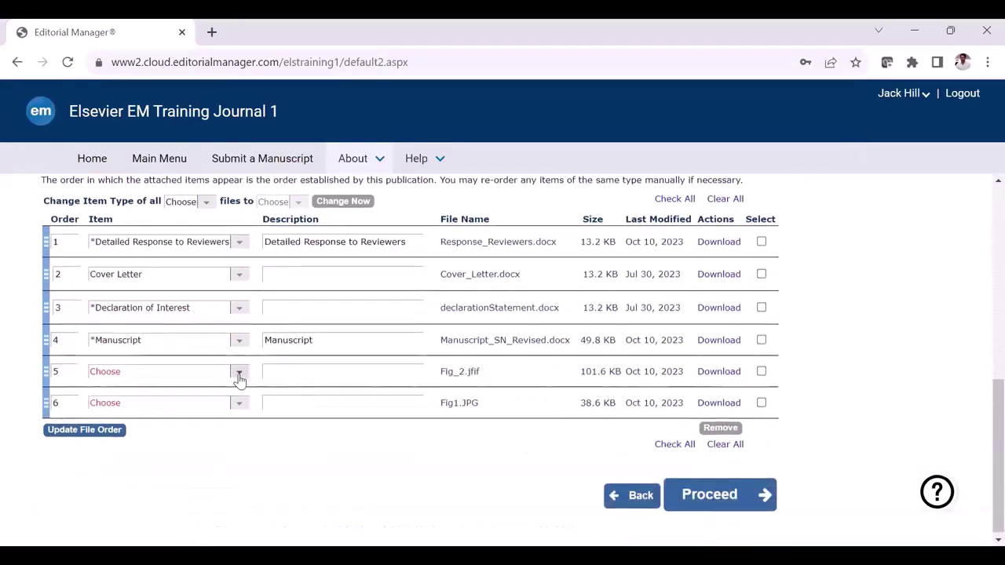
left_click(240, 375)
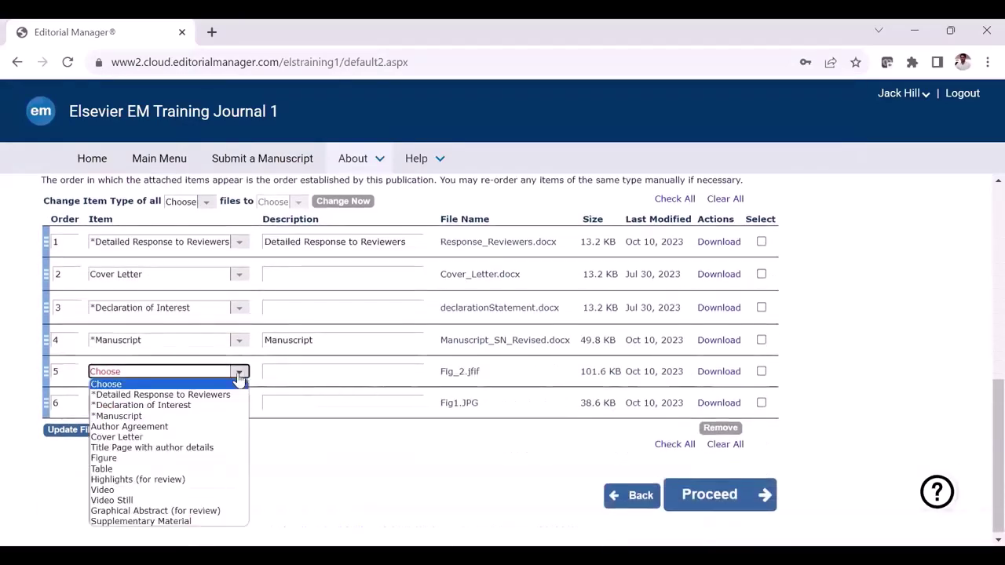
left_click(147, 458)
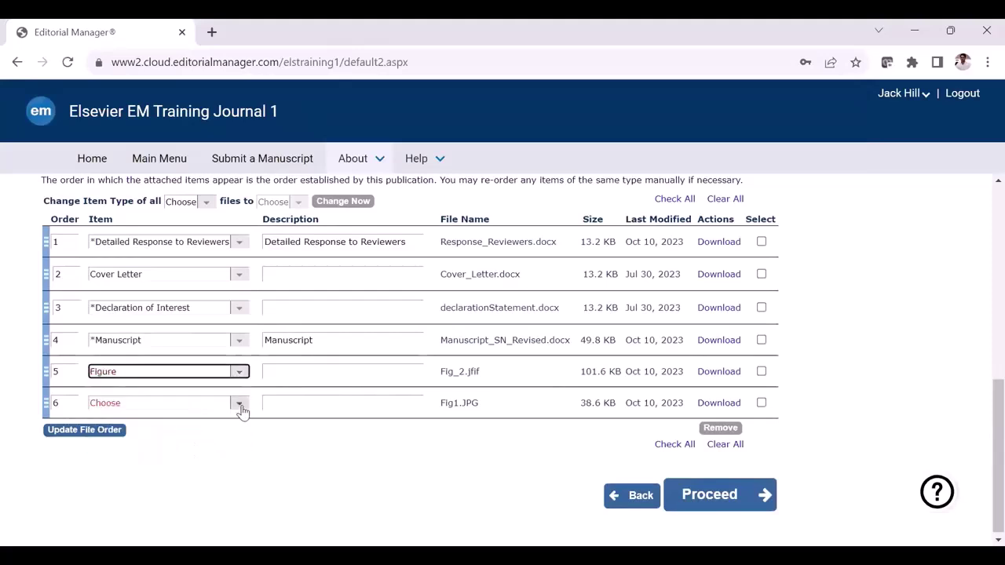
left_click(240, 405)
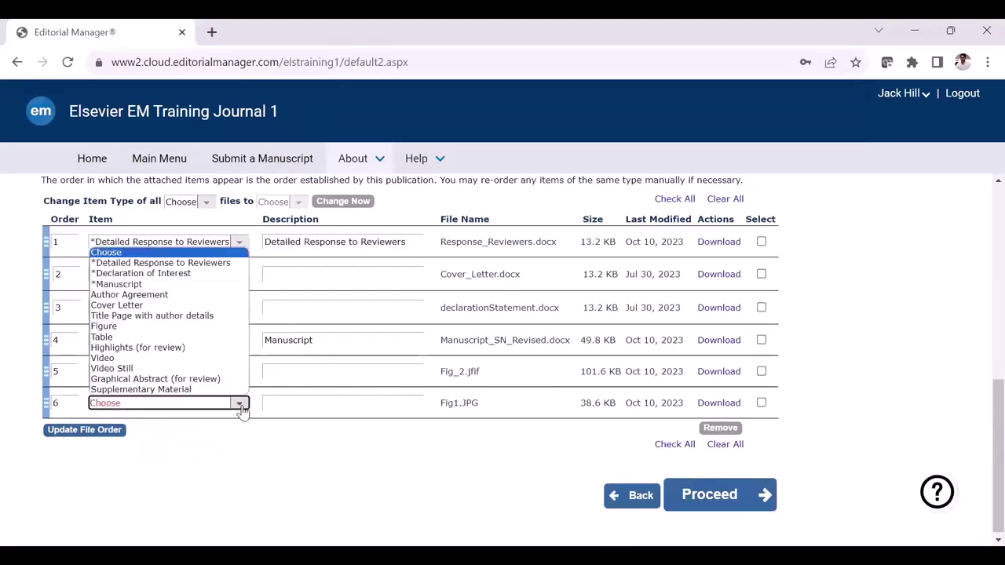
left_click(141, 327)
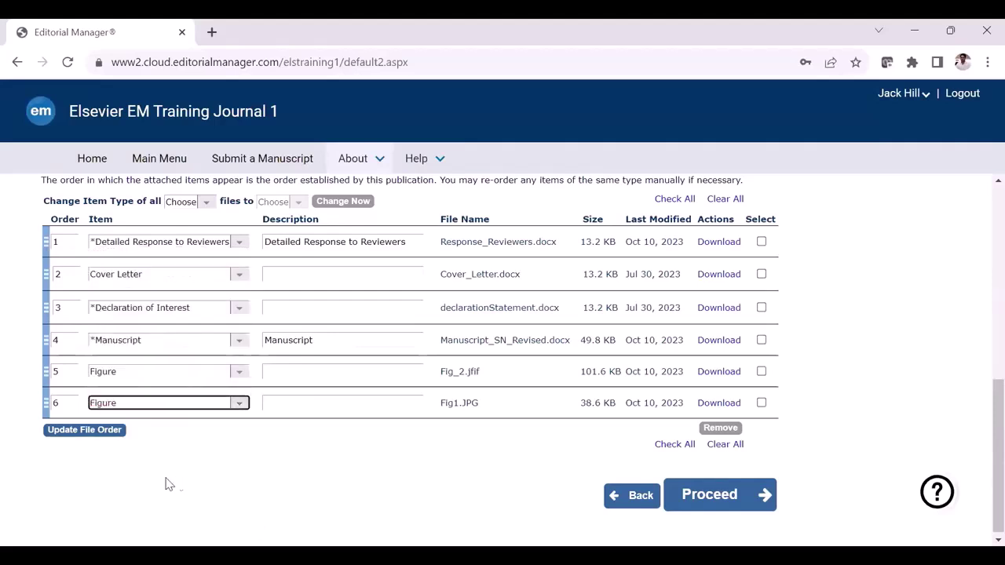
left_click(59, 373)
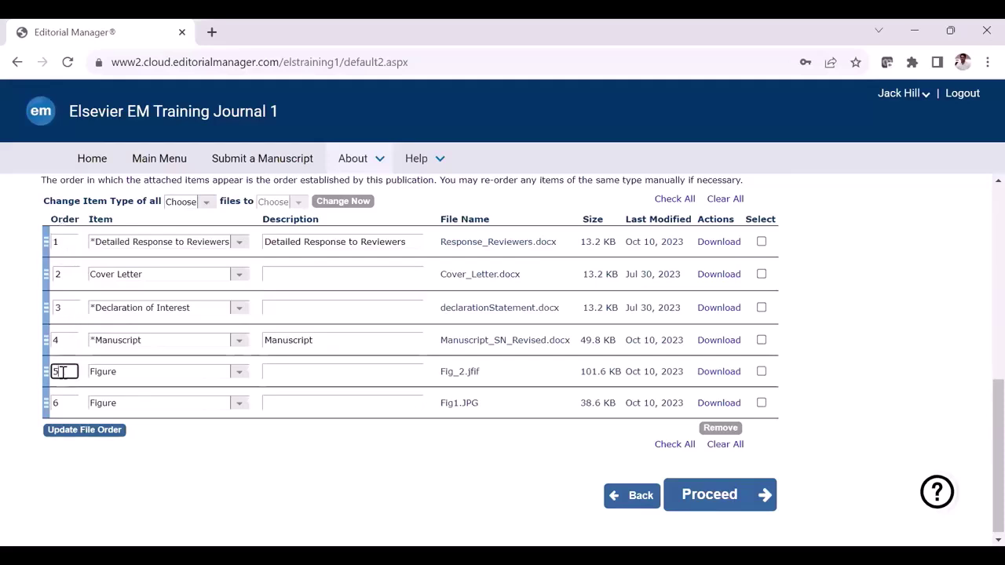
double_click(59, 372)
left_click(196, 513)
Step: Remove the Fig_2.jfif and Fig1.JPG attachments and continue to General Information
left_click(761, 373)
left_click(761, 403)
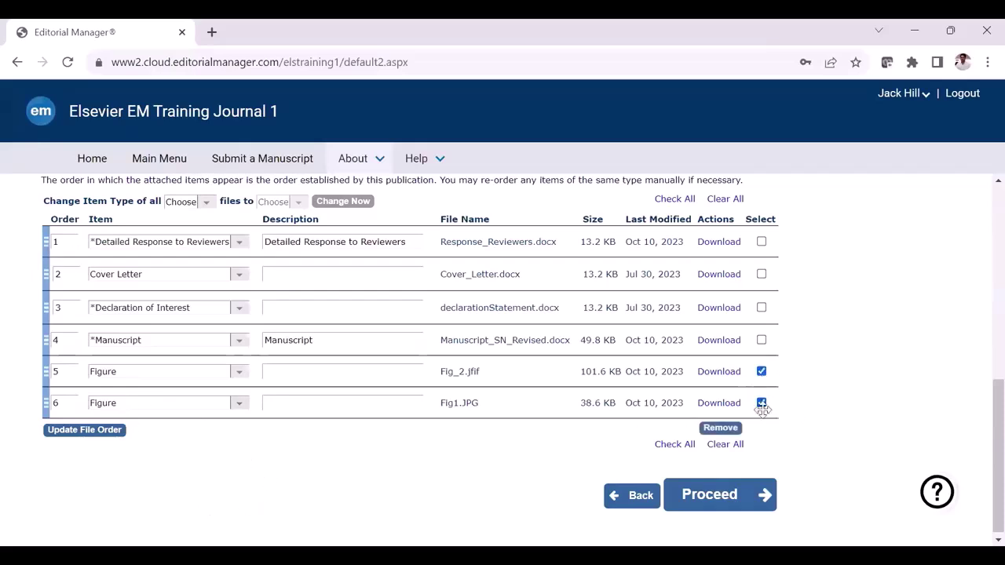
left_click(723, 432)
left_click(470, 402)
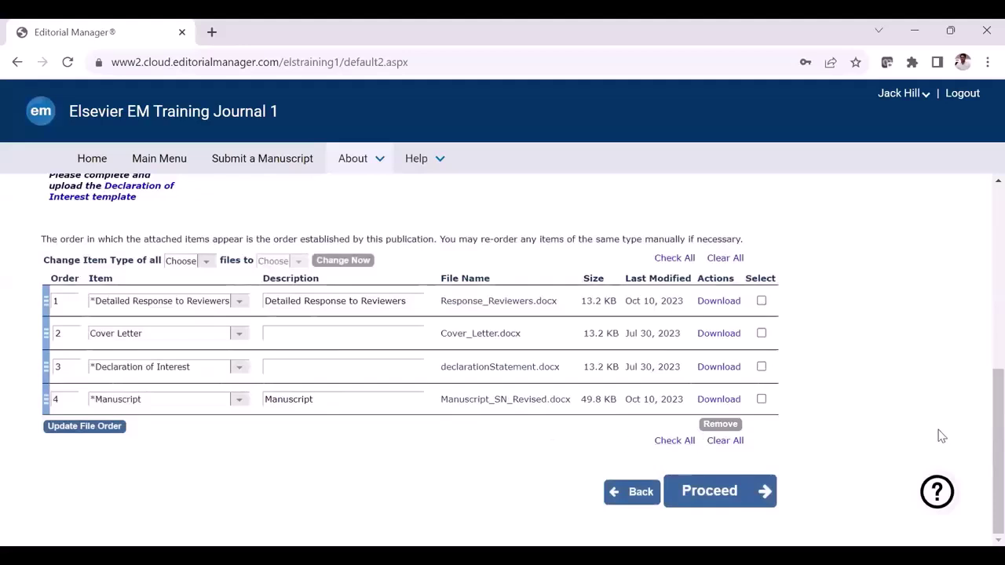
left_click(715, 497)
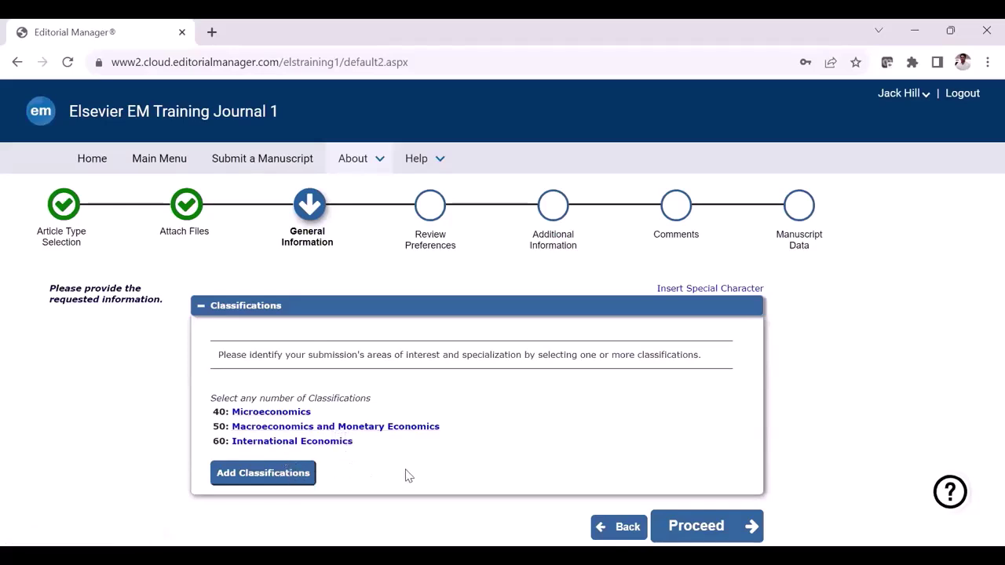
Step: Accept the three economics classifications, keep the one suggested reviewer, and add no opposed reviewers
left_click(734, 534)
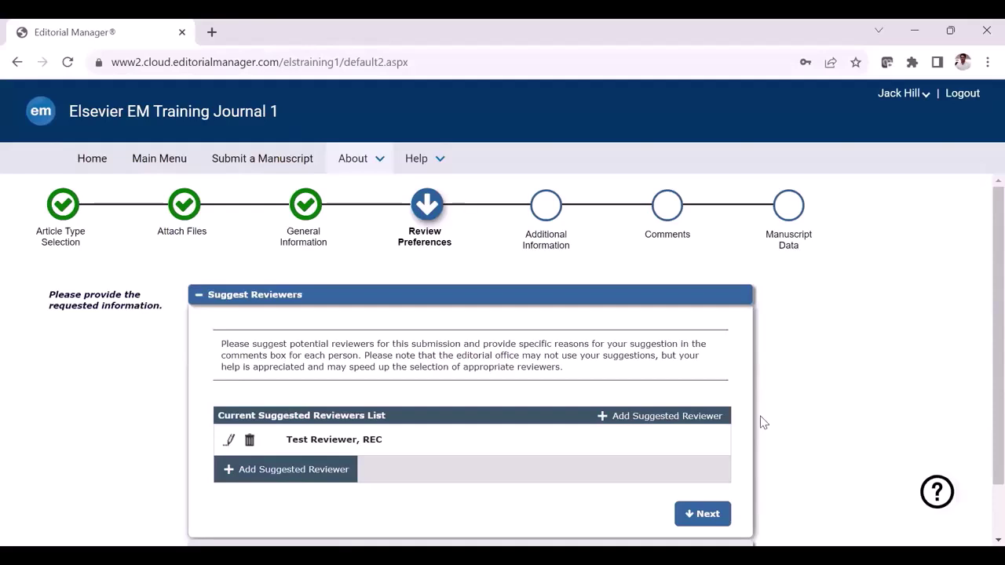
scroll(760, 421, "down", 1)
scroll(694, 419, "up", 2)
scroll(542, 456, "down", 1)
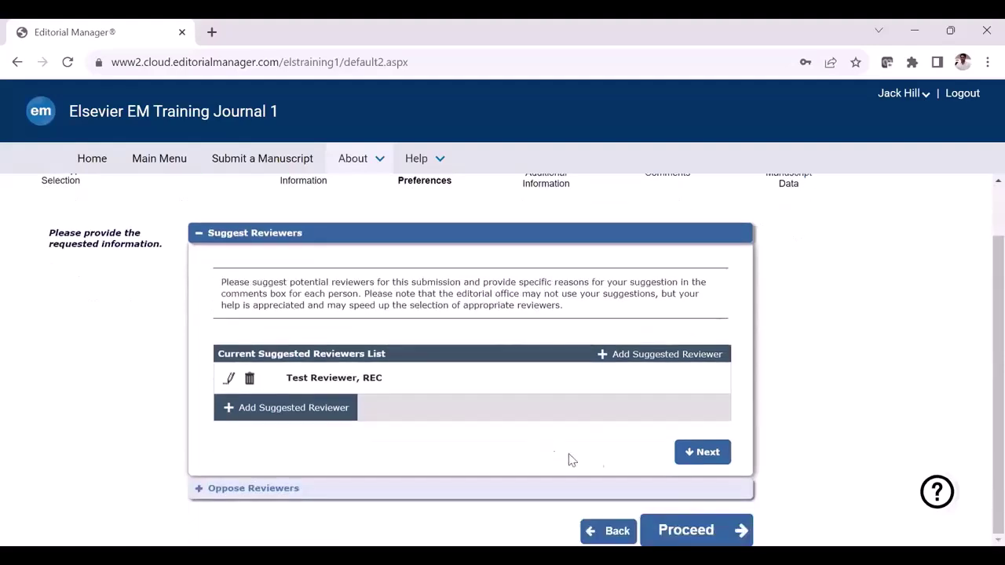
left_click(707, 453)
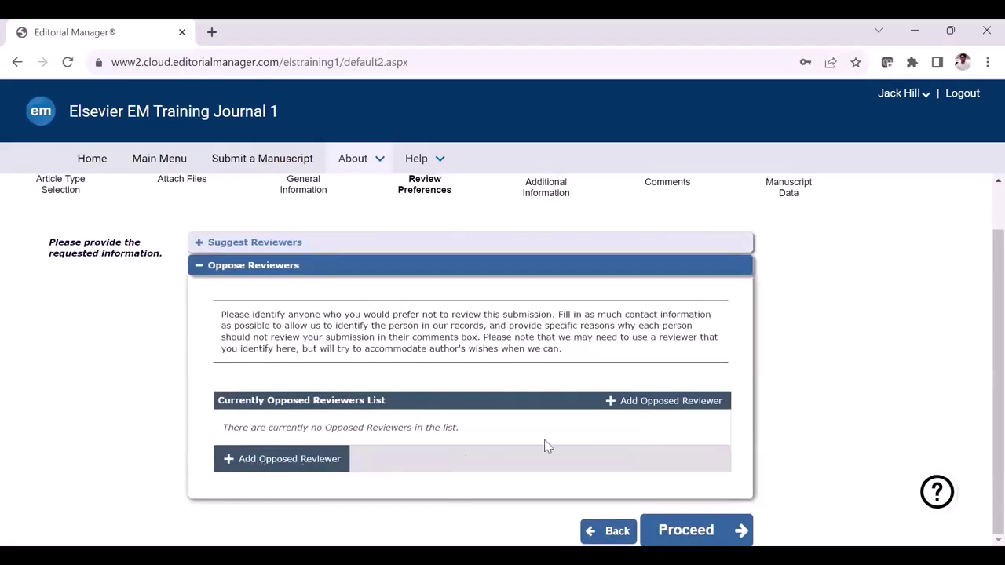
left_click(701, 534)
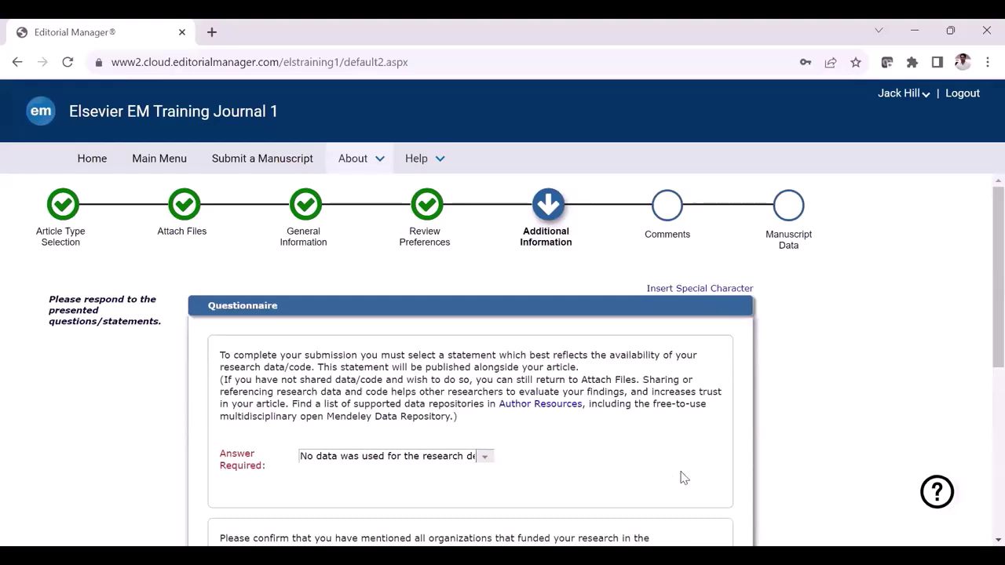
Step: Confirm the answers: no data used, funding confirmed, no export-controlled information; then proceed to Comments
scroll(690, 451, "down", 1)
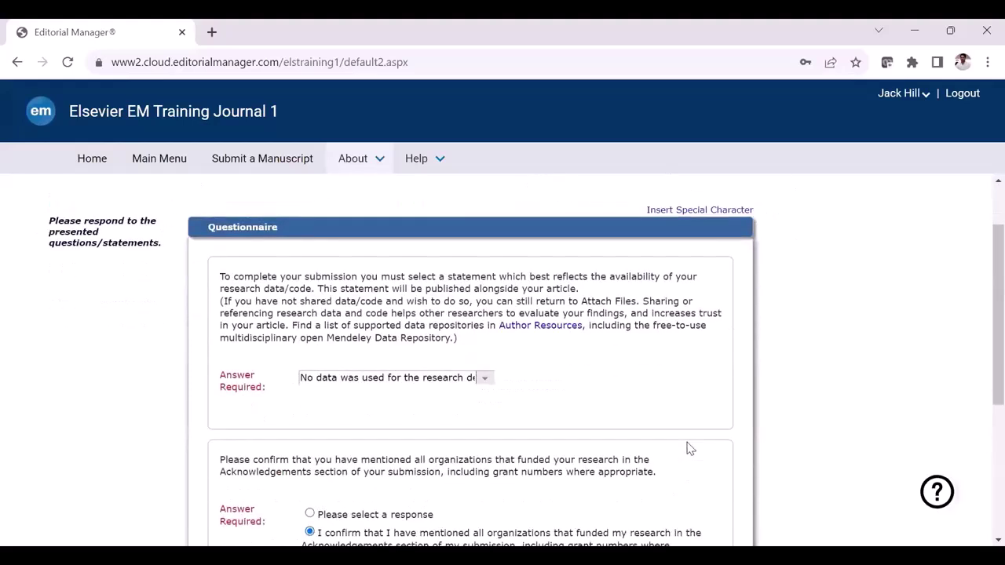
scroll(623, 442, "down", 1)
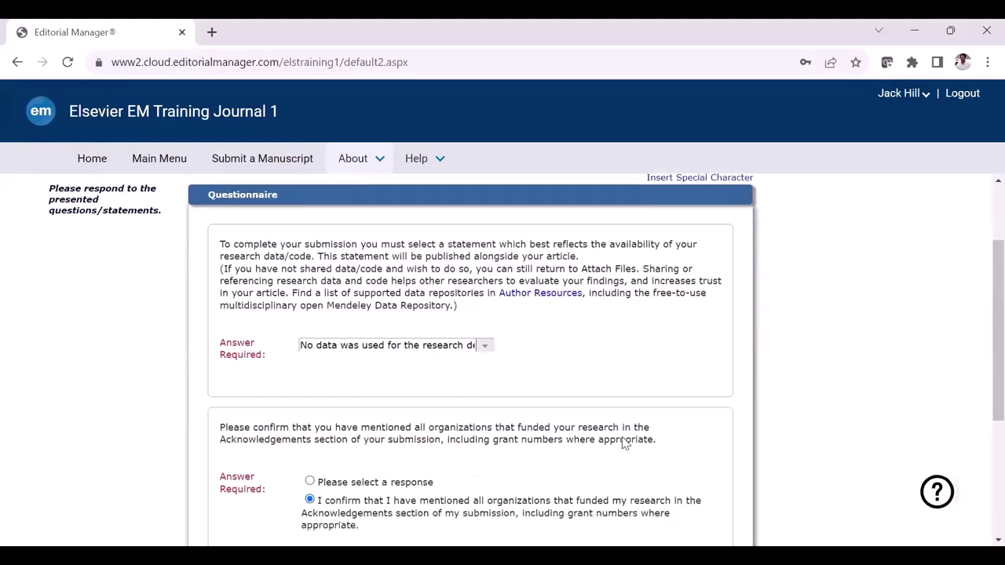
scroll(623, 442, "down", 2)
scroll(623, 442, "up", 3)
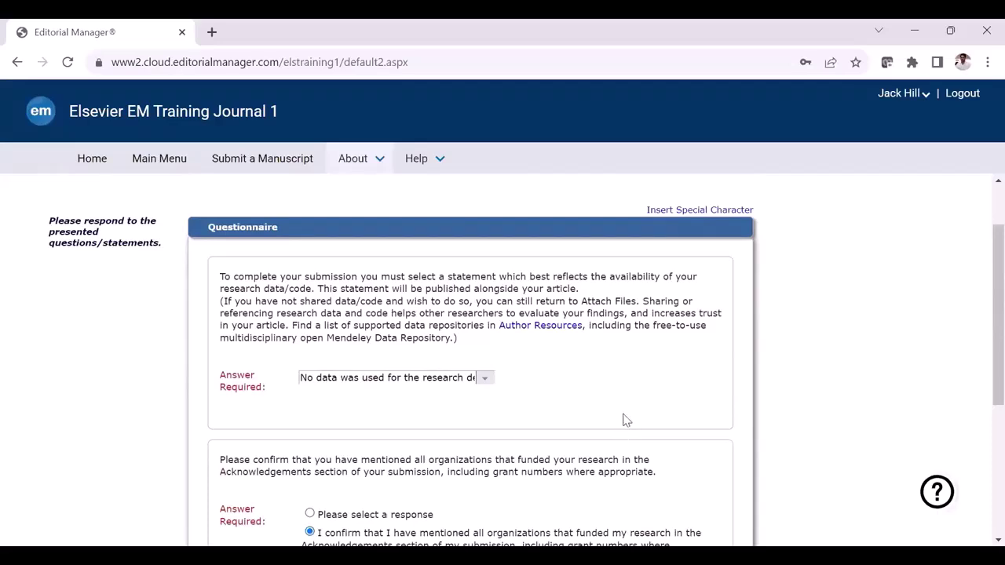
scroll(635, 413, "up", 1)
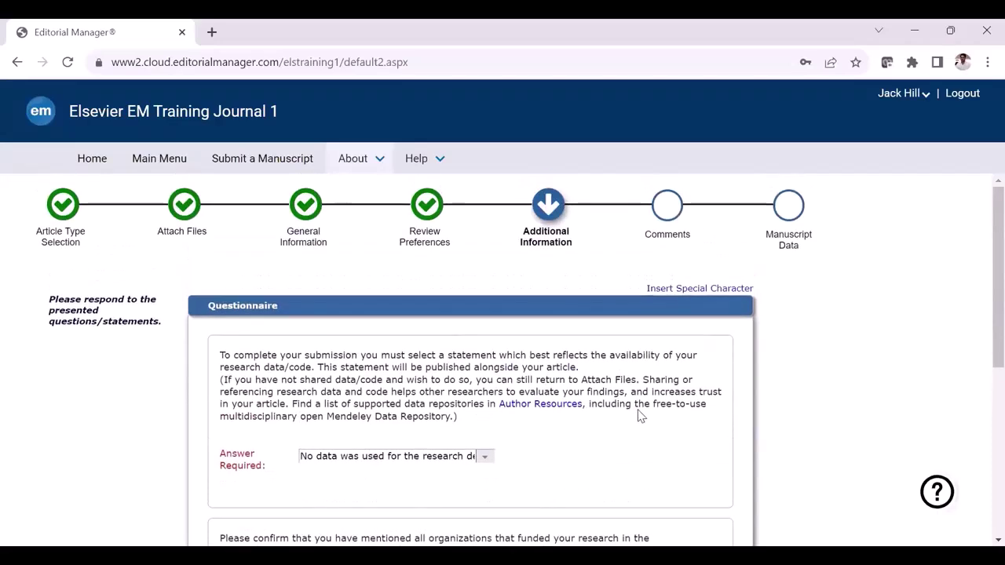
scroll(637, 417, "down", 3)
scroll(639, 415, "down", 2)
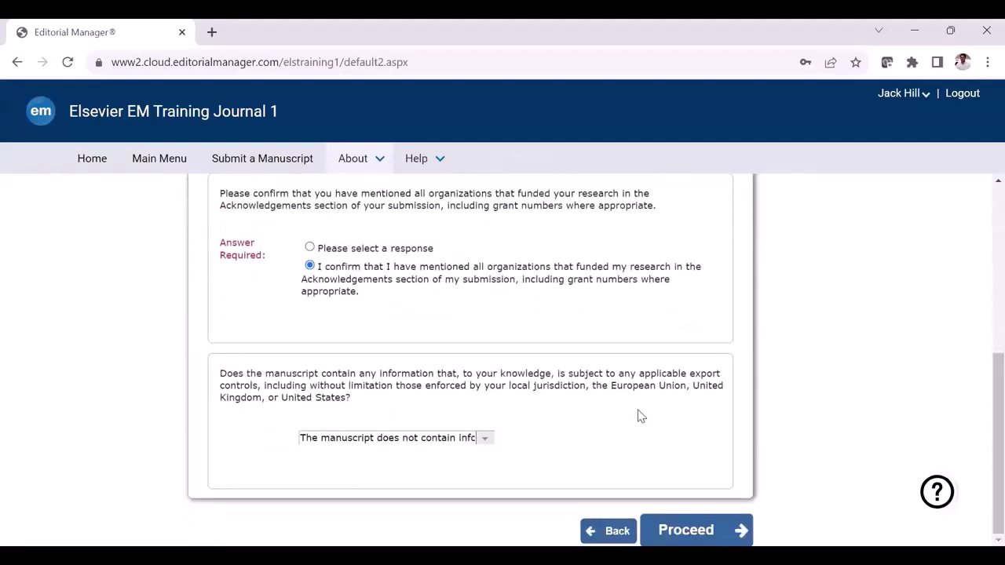
scroll(646, 416, "up", 3)
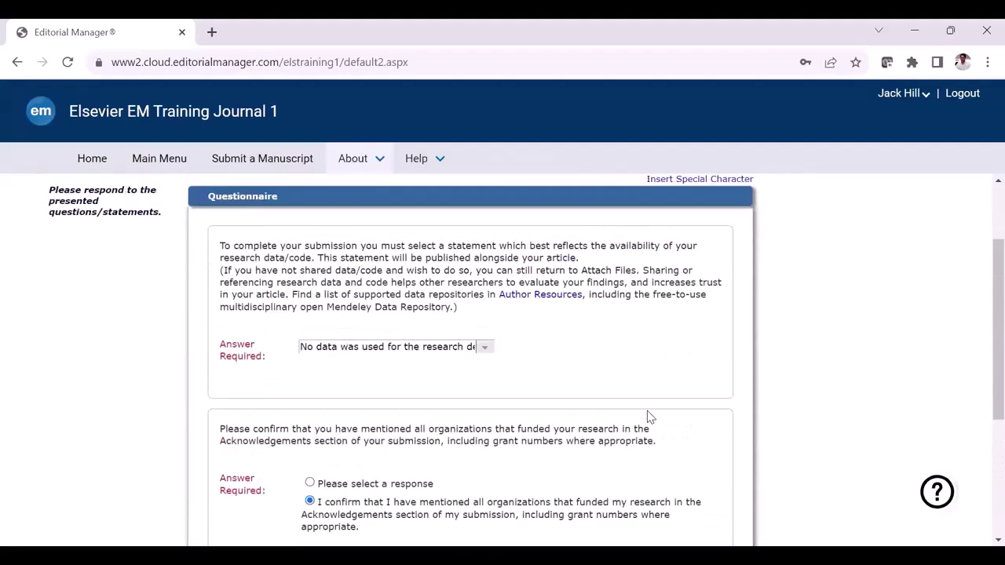
scroll(650, 417, "down", 1)
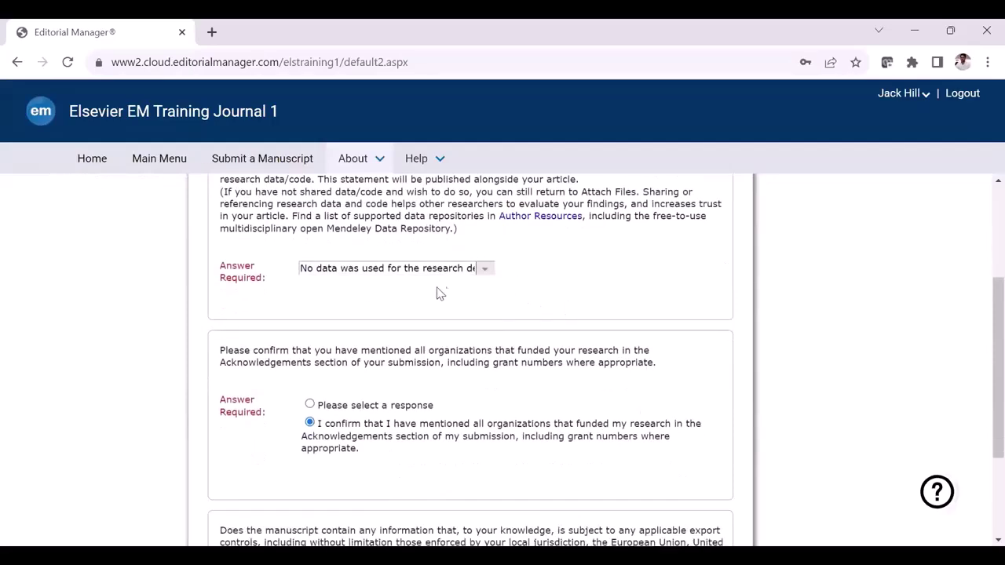
scroll(656, 328, "down", 2)
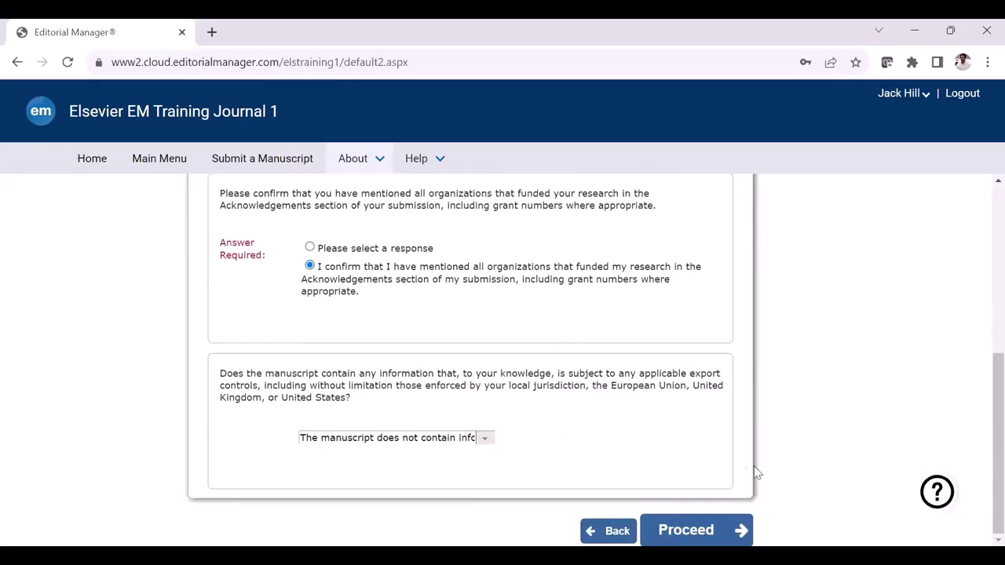
left_click(703, 533)
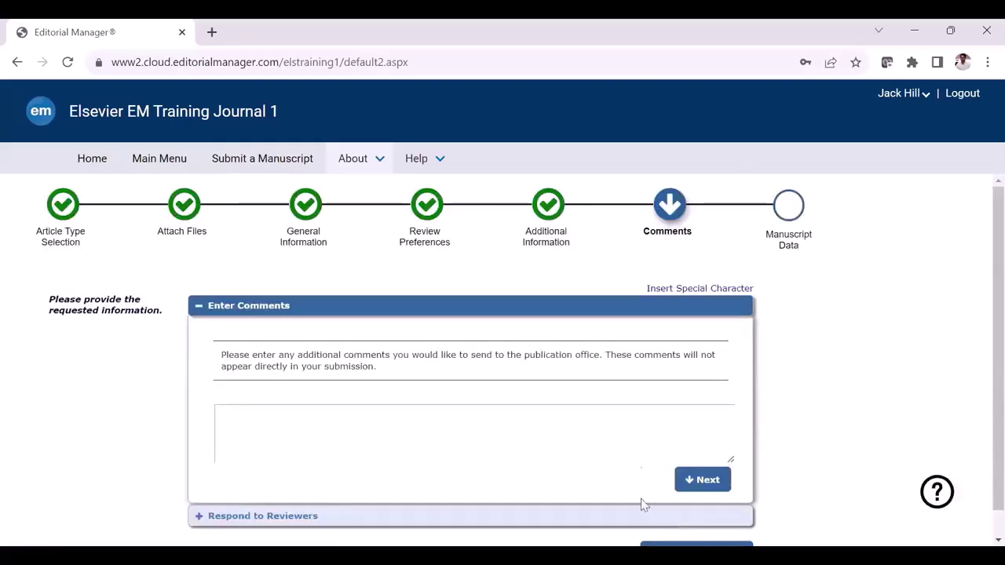
Step: Leave the publication-office comments blank and expand the Respond to Reviewers section
scroll(916, 355, "down", 1)
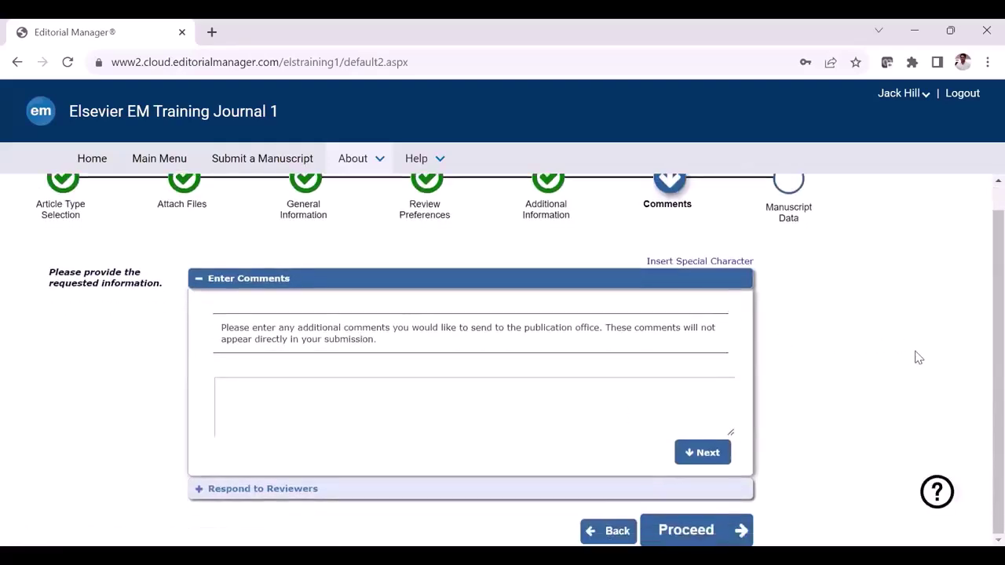
left_click(490, 404)
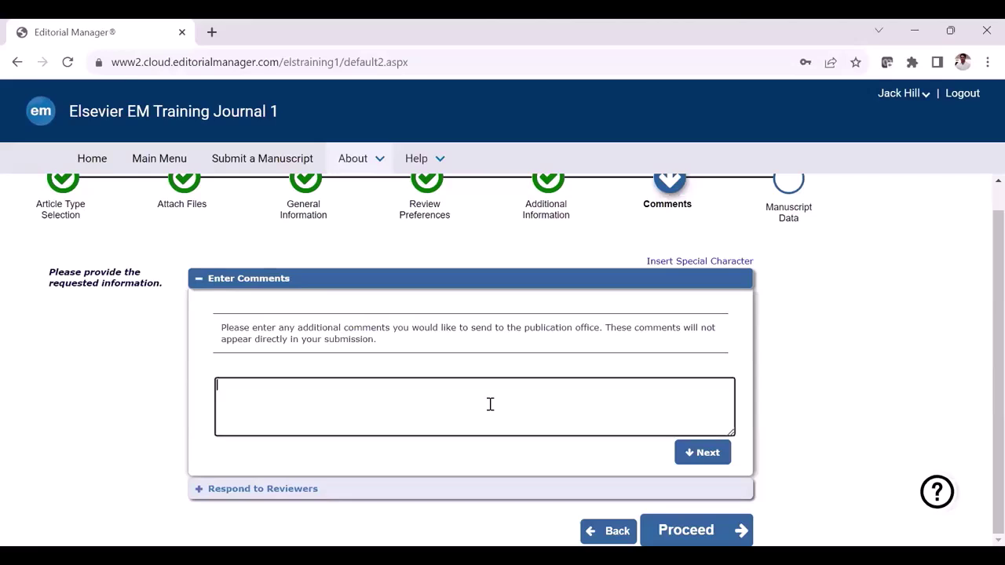
left_click(707, 452)
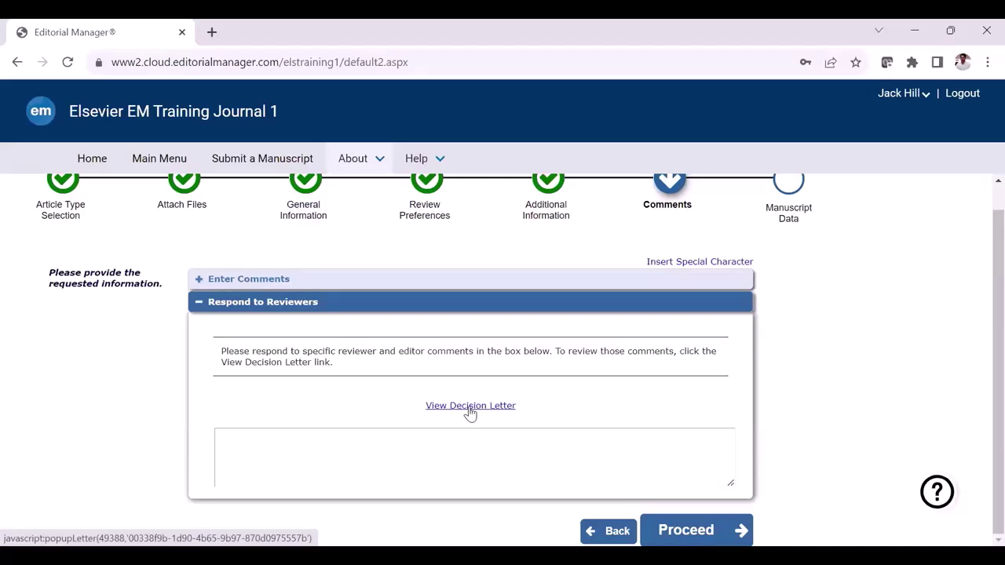
Step: Answer reviewers with 'Figures are updated.' and 'Tables are updated.' on separate lines, then proceed
left_click(404, 460)
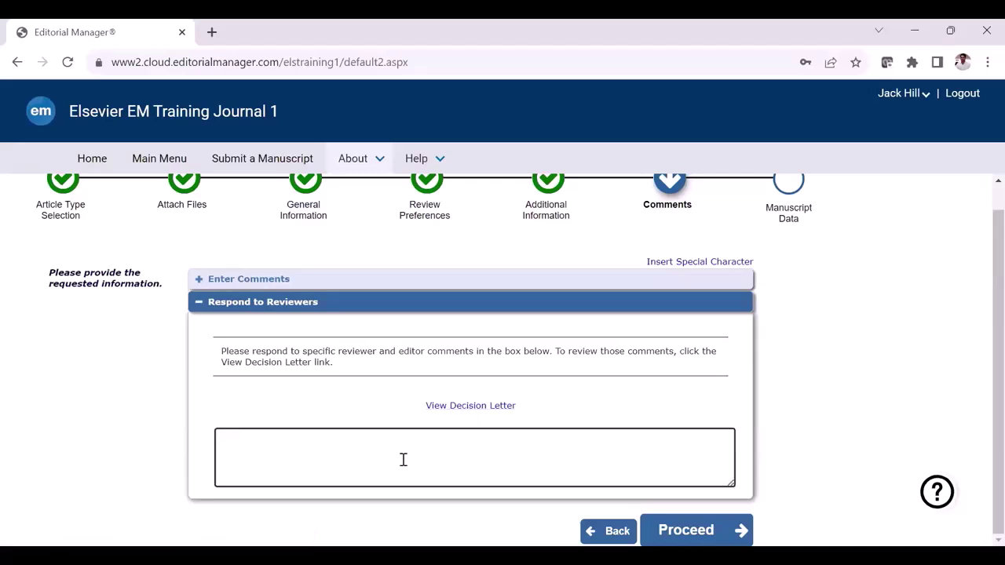
type("Figures are updated.")
key("Return")
type("Tables")
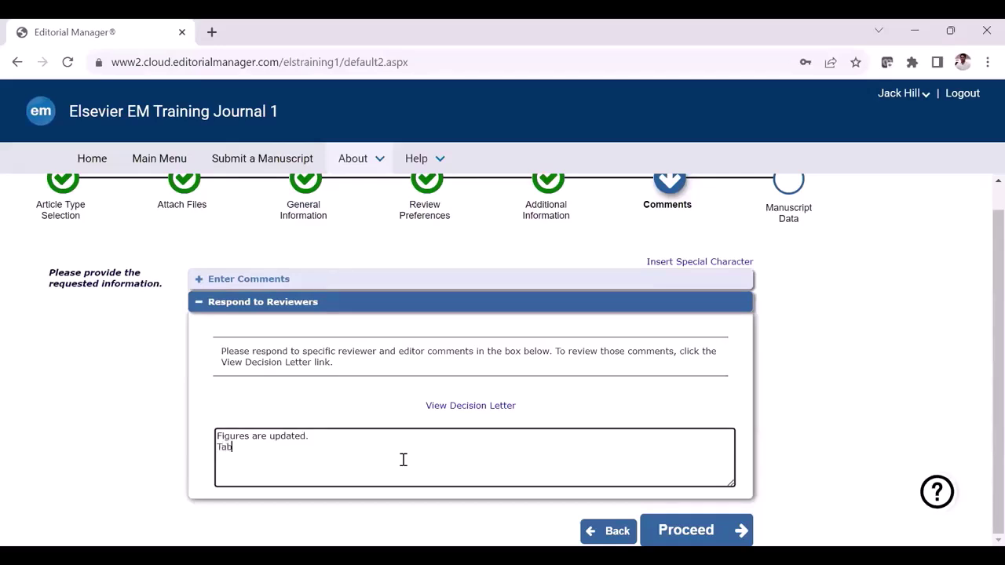
type(" are updated.")
left_click(706, 541)
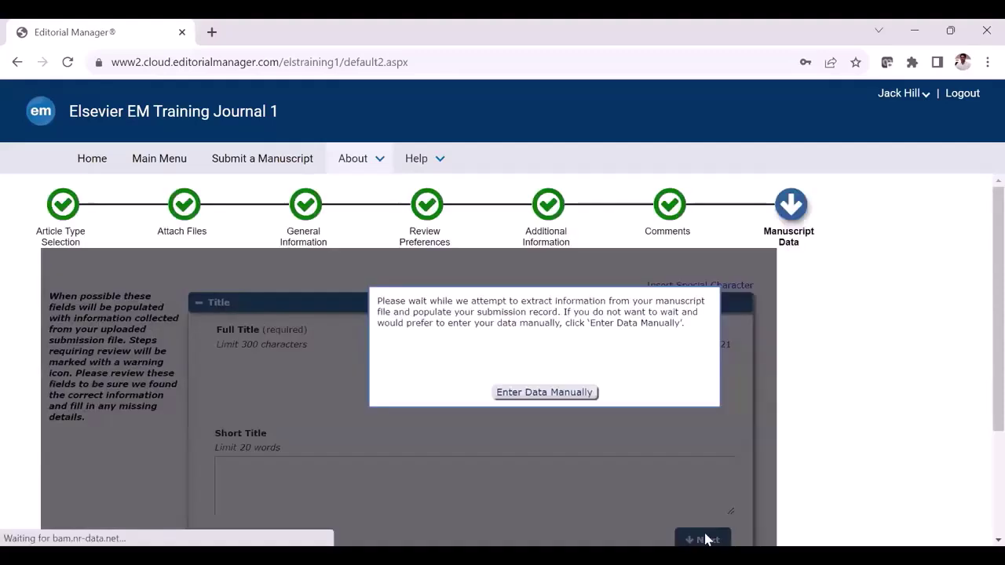
Step: Choose to enter the manuscript data manually and start on the full title
left_click(563, 396)
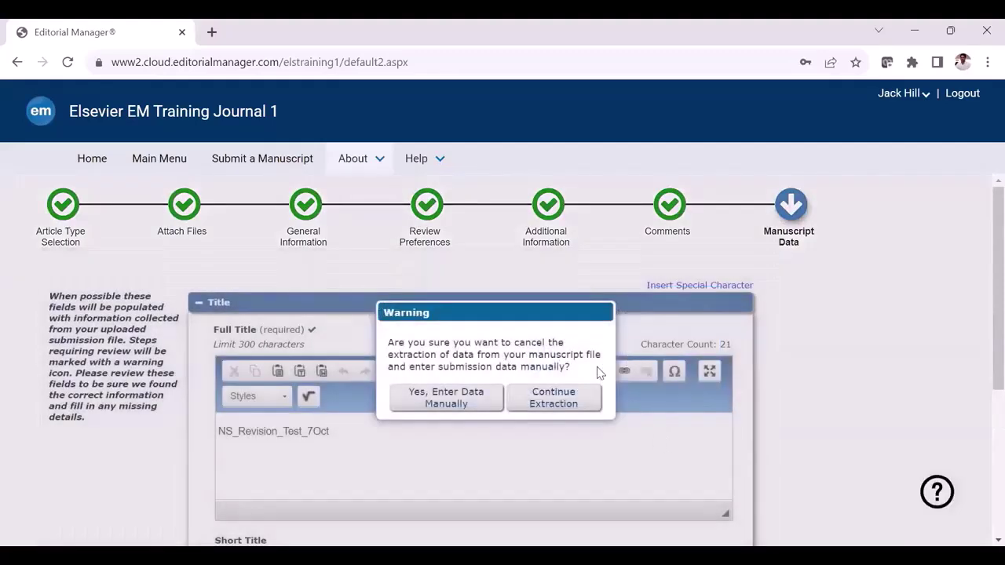
left_click(481, 405)
left_click(474, 458)
Step: Review the full title, then advance past the Abstract ('Test') toward Keywords
scroll(473, 458, "down", 1)
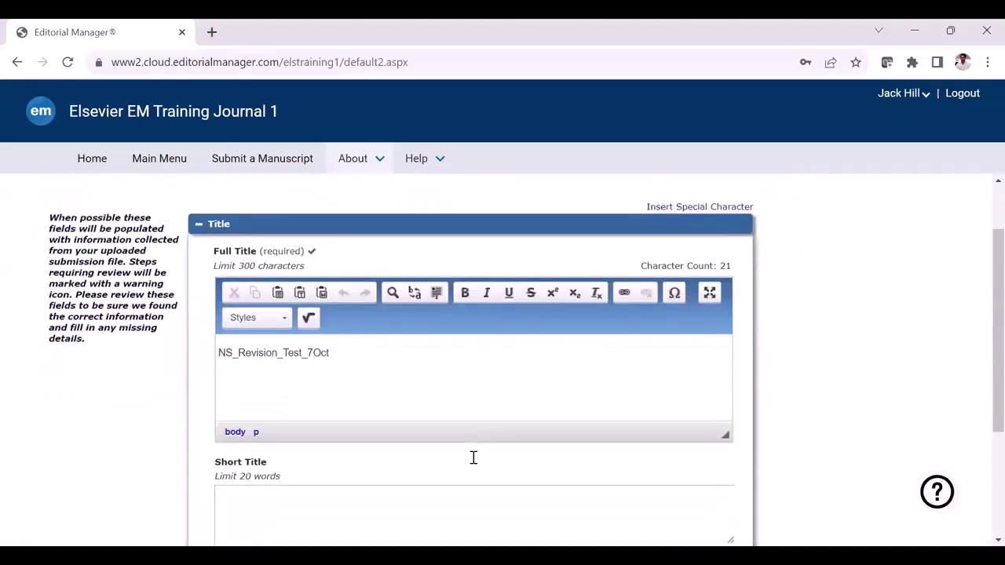
scroll(476, 464, "down", 1)
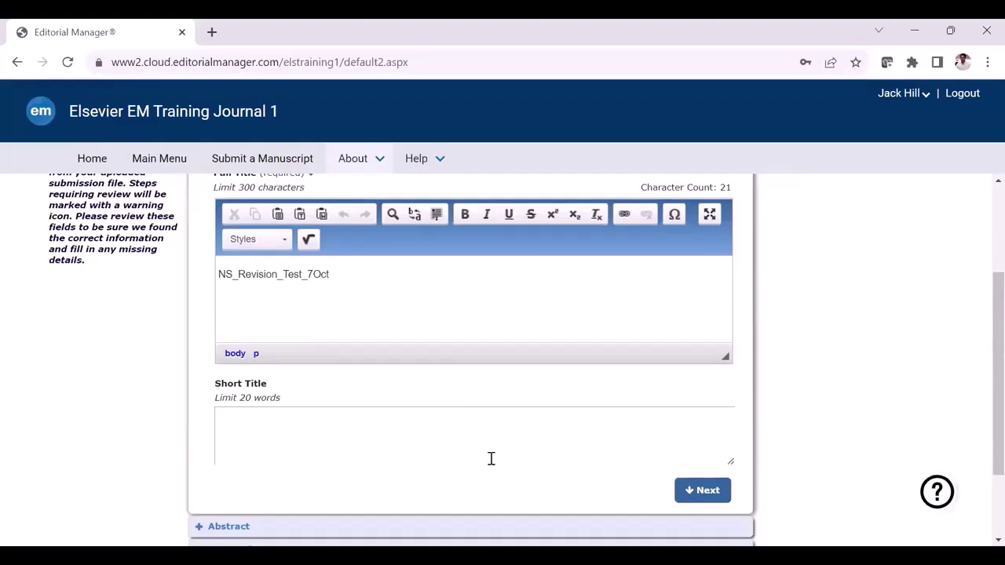
scroll(491, 459, "up", 2)
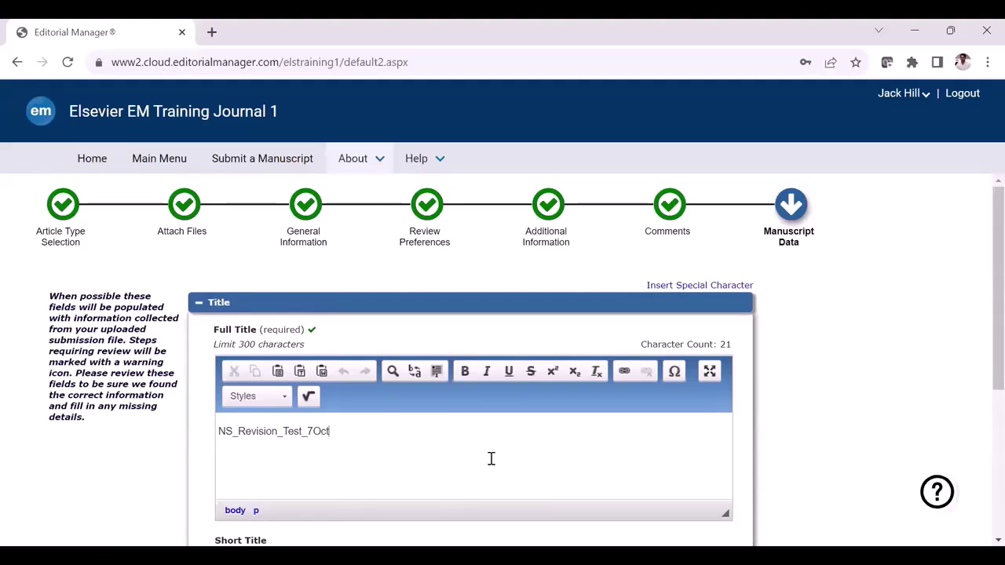
scroll(491, 459, "down", 1)
scroll(491, 459, "up", 1)
scroll(491, 458, "down", 1)
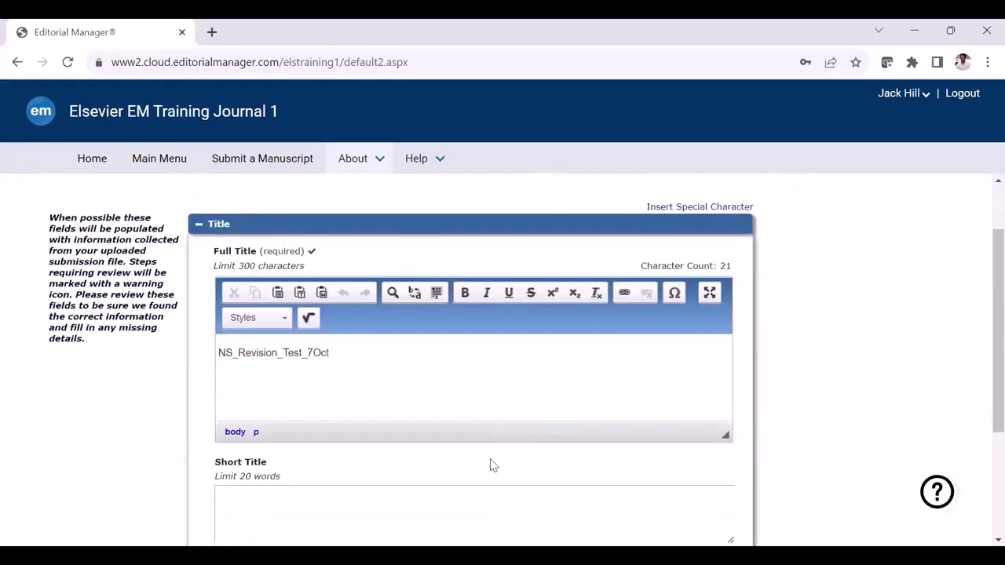
scroll(498, 445, "up", 1)
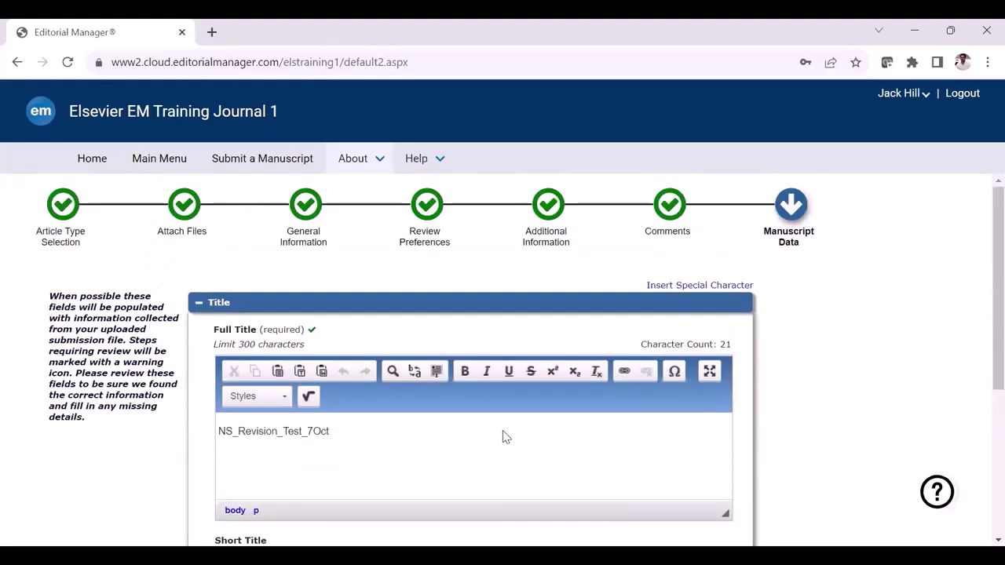
scroll(503, 431, "down", 1)
scroll(504, 430, "down", 2)
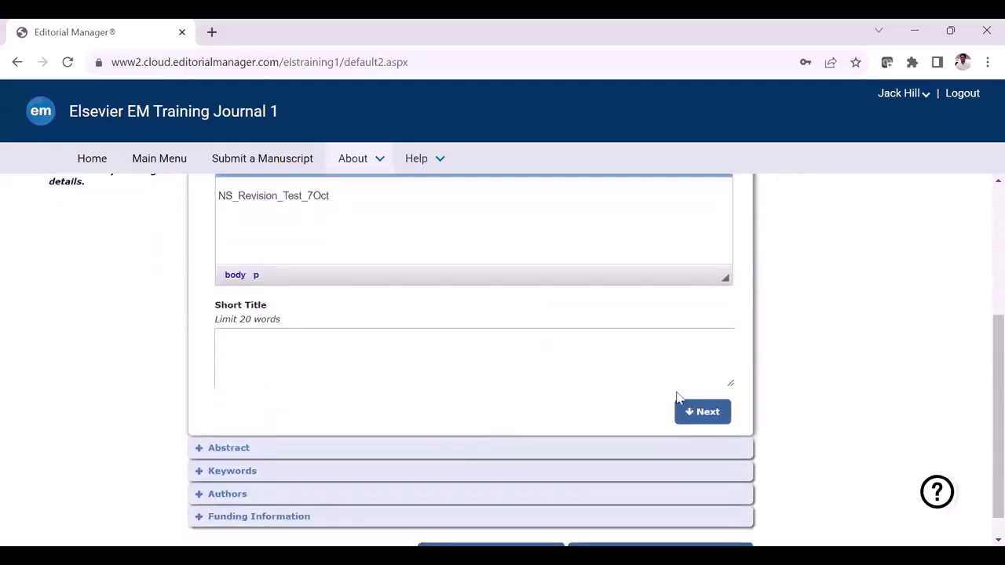
scroll(679, 401, "up", 2)
scroll(678, 416, "down", 1)
left_click(691, 489)
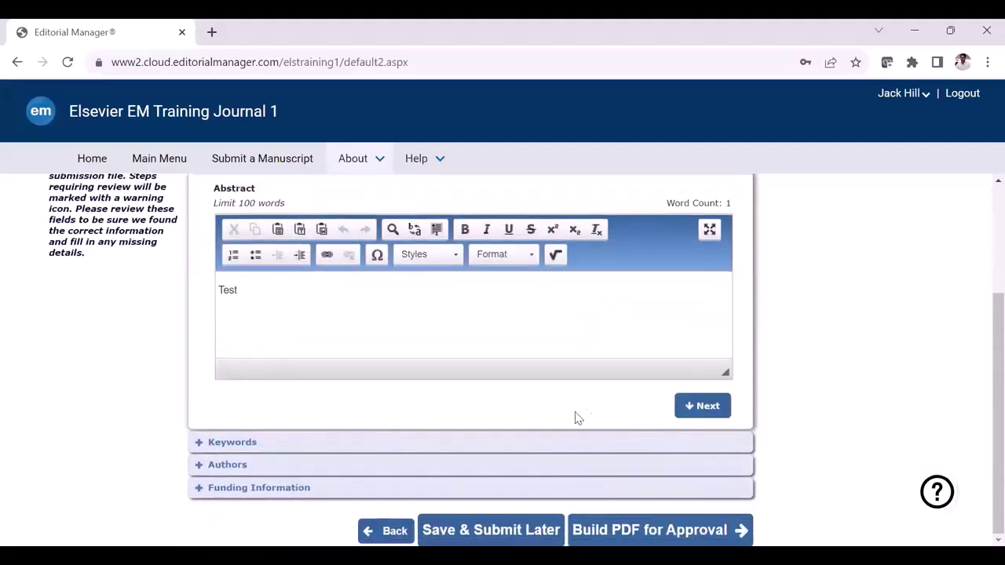
left_click(701, 405)
Step: Expand Authors and inspect the corresponding first author's details, closing the dialog without changes
left_click(216, 467)
scroll(661, 428, "down", 2)
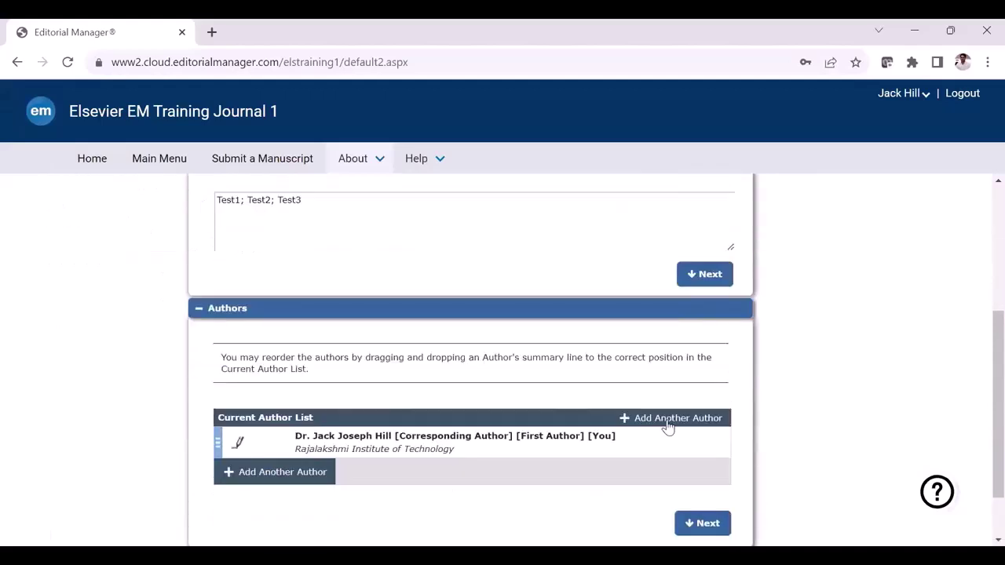
left_click(240, 446)
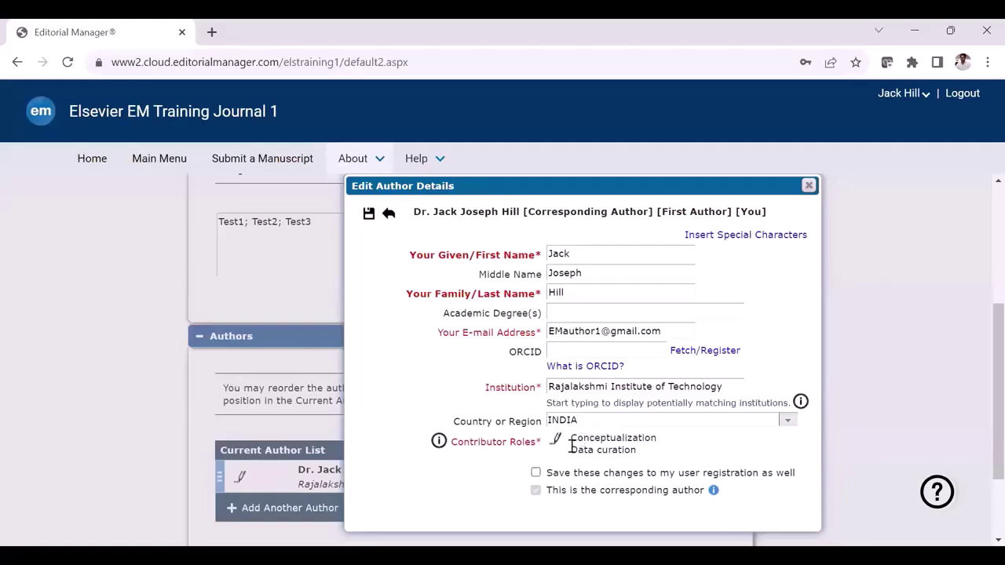
left_click(809, 185)
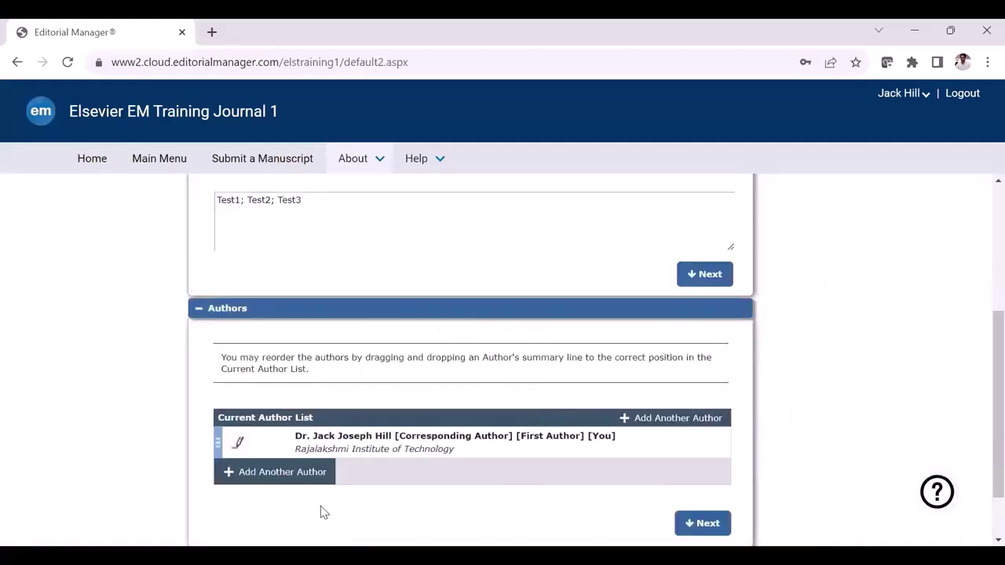
scroll(297, 513, "down", 1)
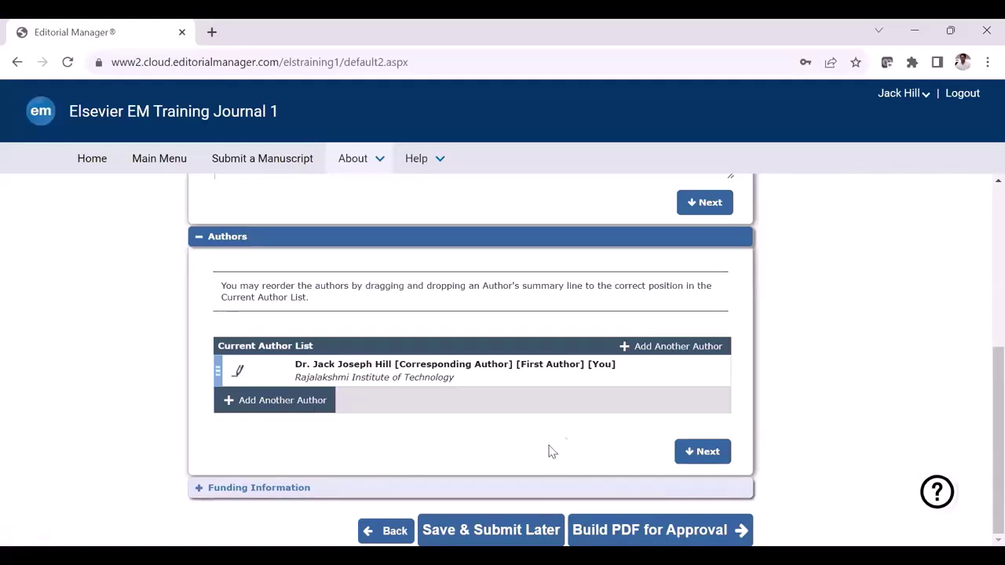
Step: Advance to Funding Information and confirm 'Funding information is not available' is checked
left_click(704, 452)
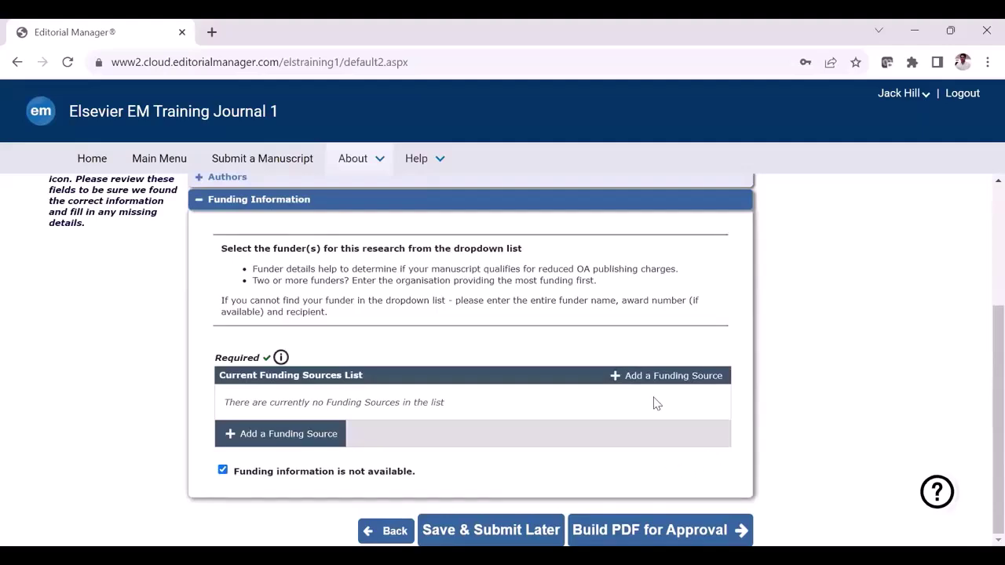
scroll(653, 403, "up", 3)
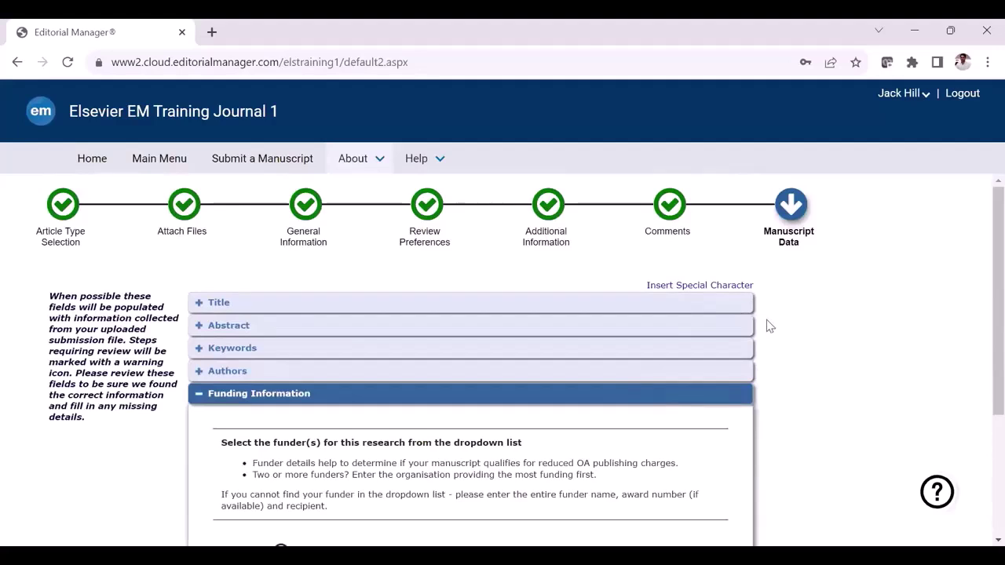
scroll(766, 324, "down", 2)
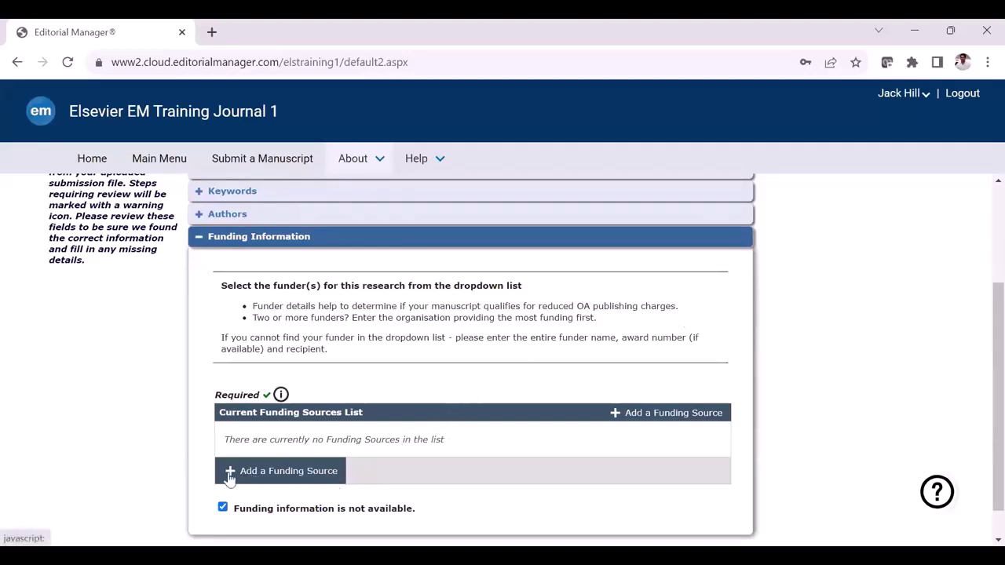
scroll(330, 461, "down", 1)
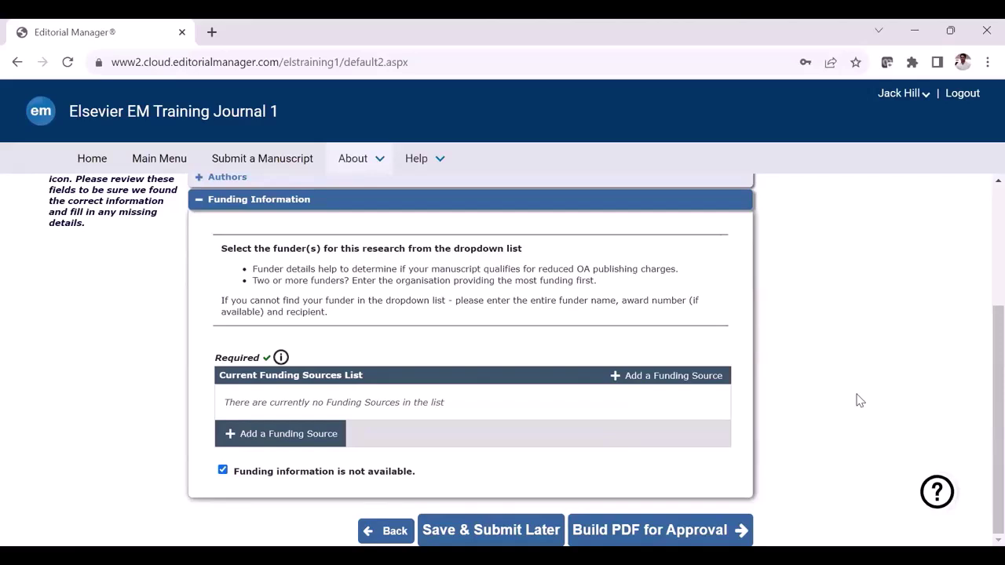
Step: Save & Submit Later, then find NS_Revision_Test_7Oct listed as Incomplete among five revisions
left_click(500, 536)
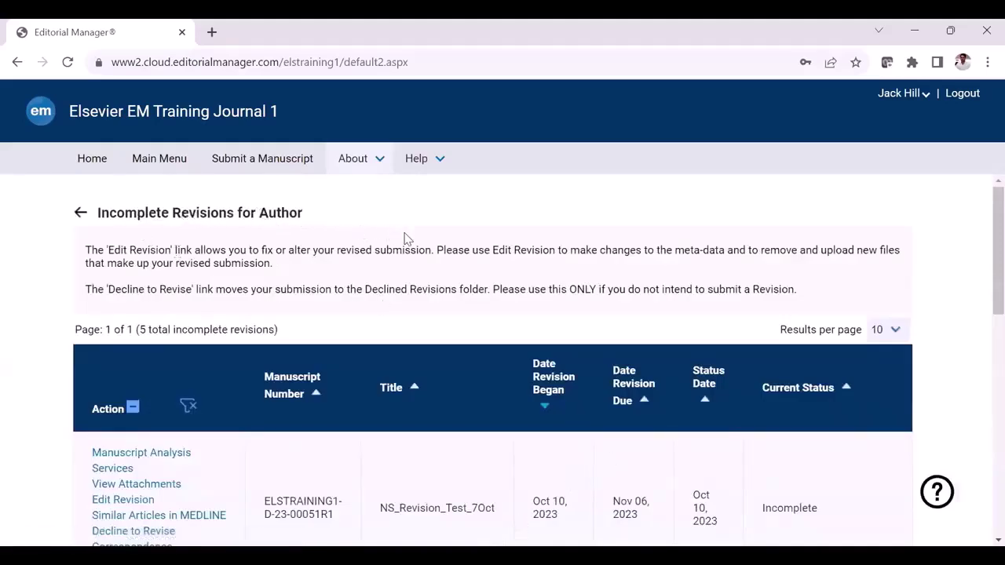
scroll(406, 238, "down", 5)
scroll(460, 341, "up", 4)
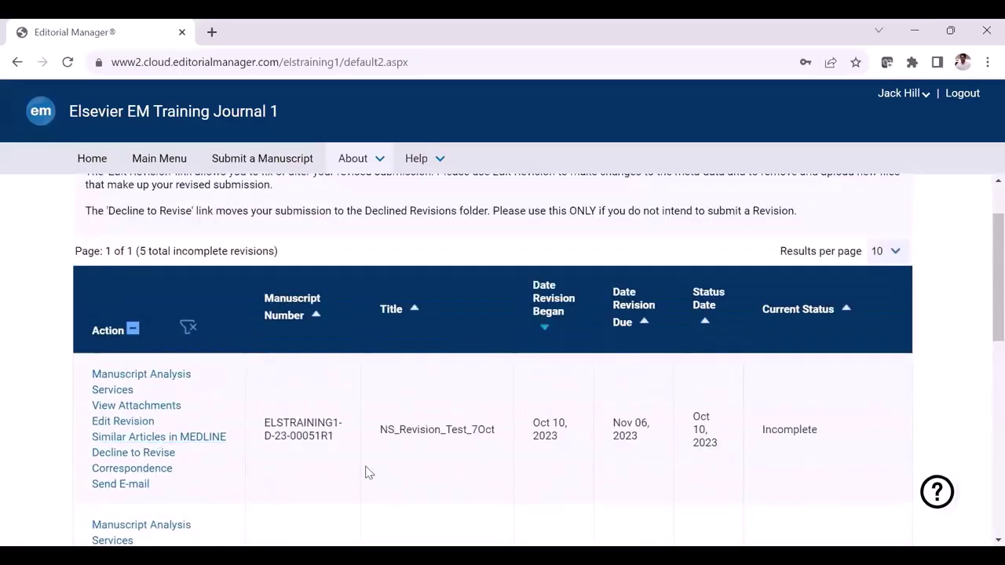
scroll(240, 392, "up", 1)
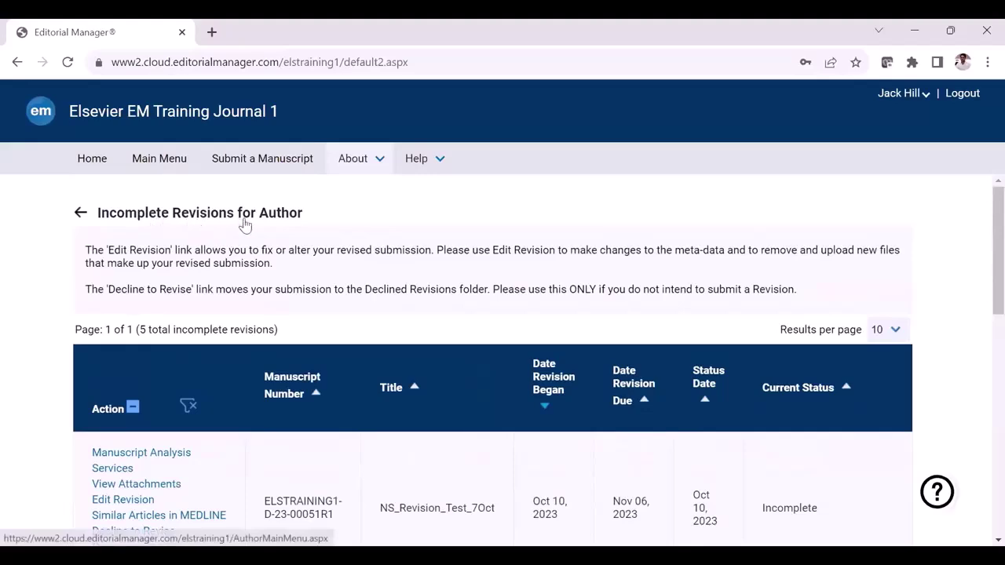
scroll(485, 333, "down", 2)
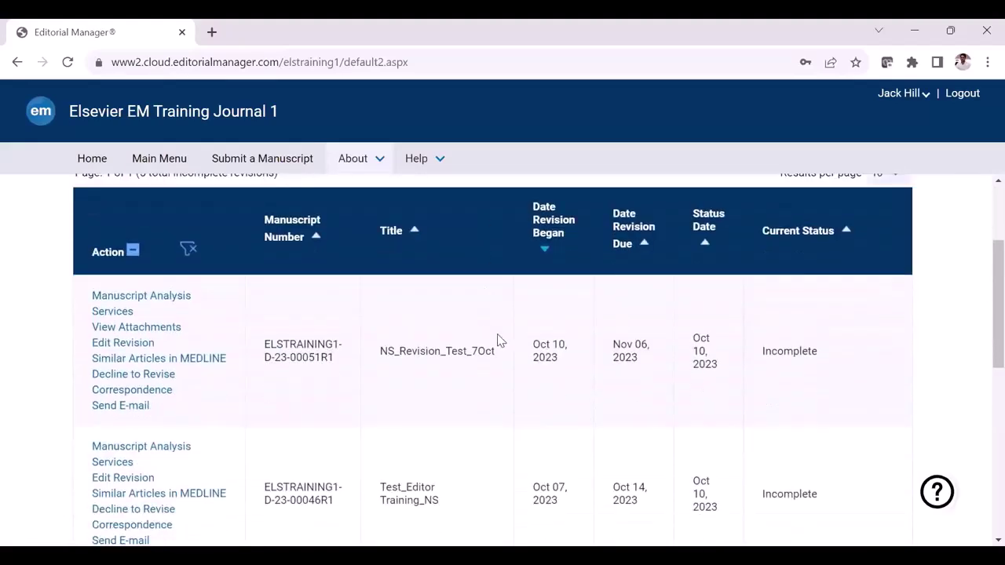
scroll(509, 346, "up", 1)
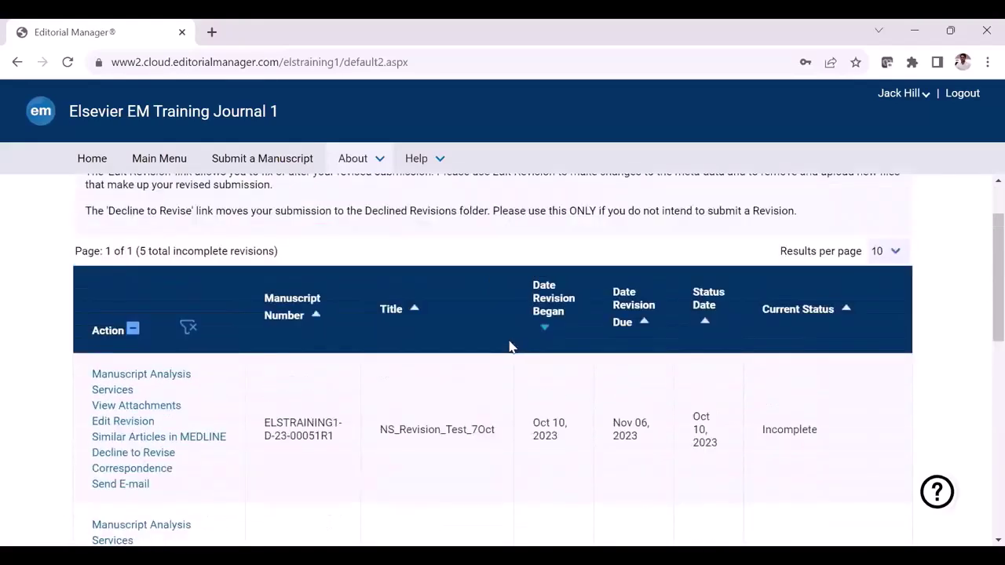
Step: Reopen NS_Revision_Test_7Oct with Edit Revision and jump to its Manuscript Data step
left_click(123, 423)
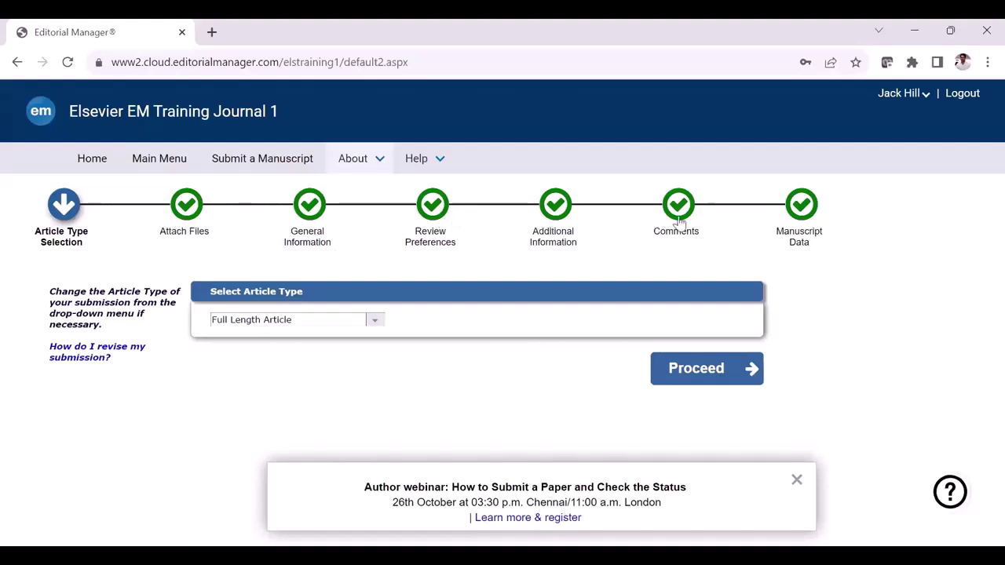
left_click(805, 215)
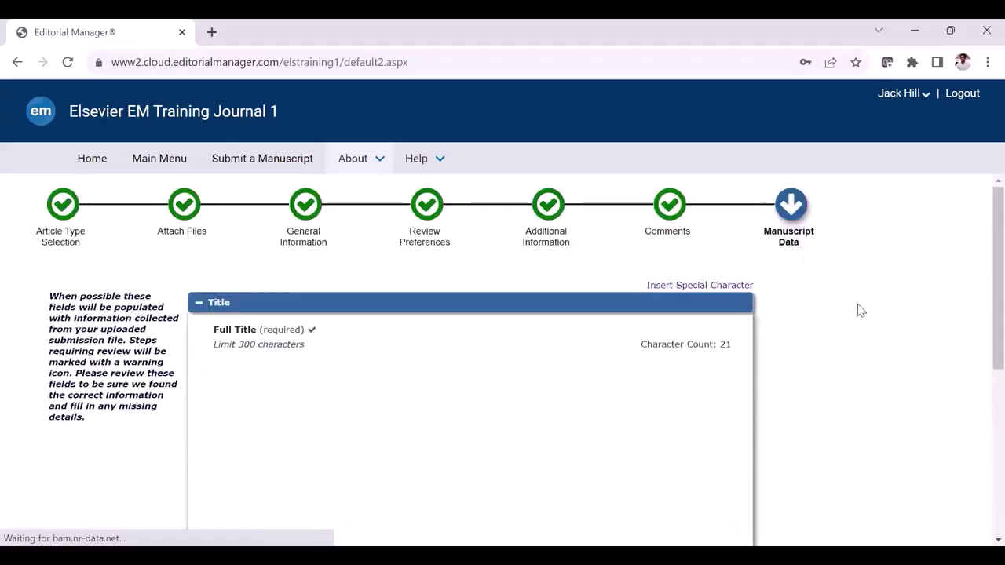
scroll(856, 306, "down", 4)
scroll(861, 311, "down", 1)
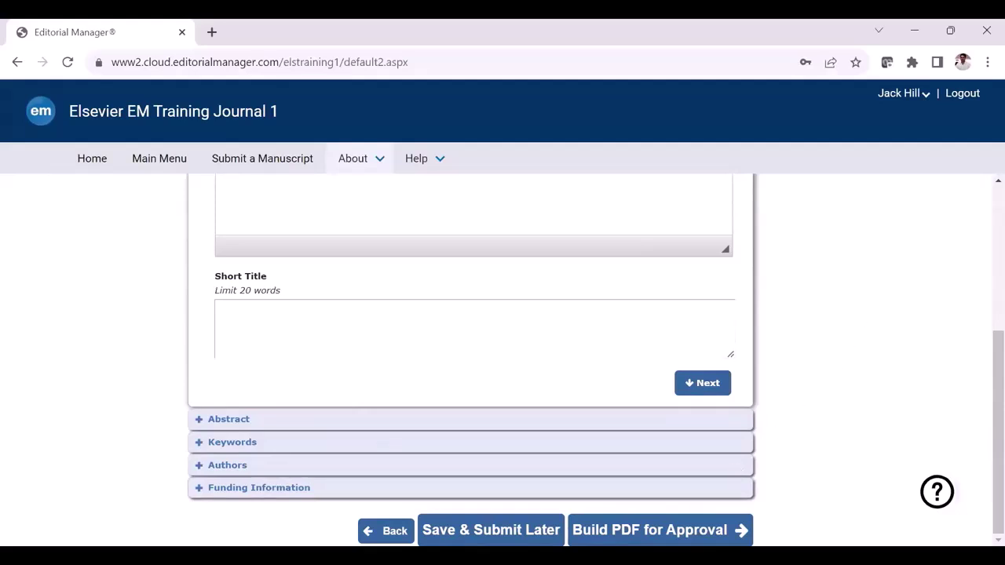
Step: Build the PDF for approval and find NS_Revision_Test_7Oct listed as Building PDF
left_click(670, 534)
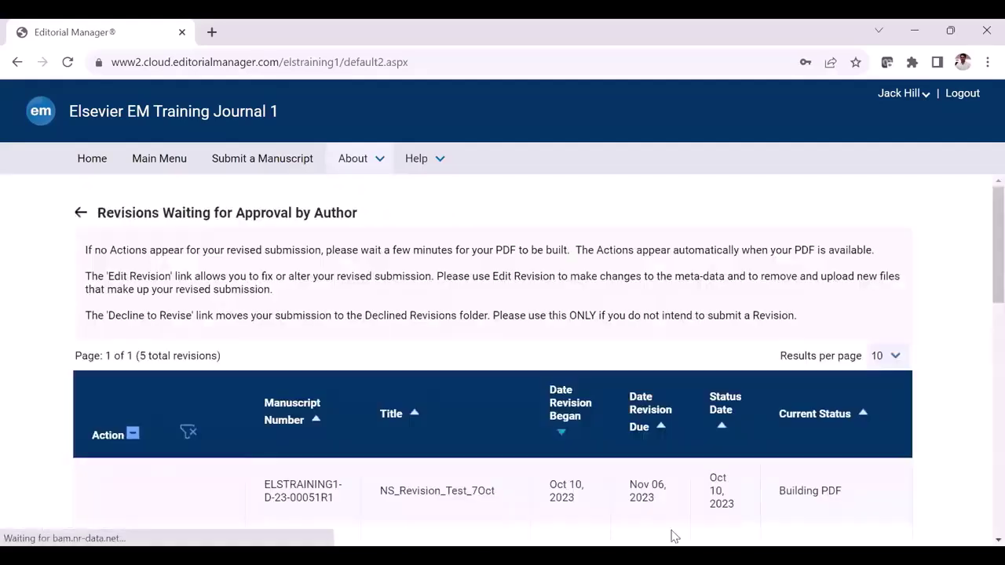
scroll(761, 372, "down", 2)
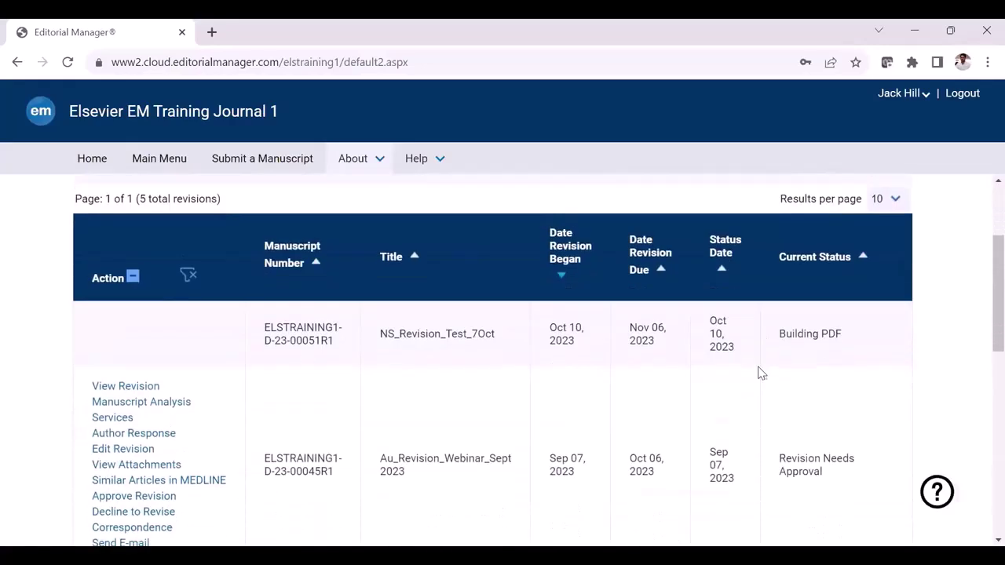
scroll(761, 372, "up", 1)
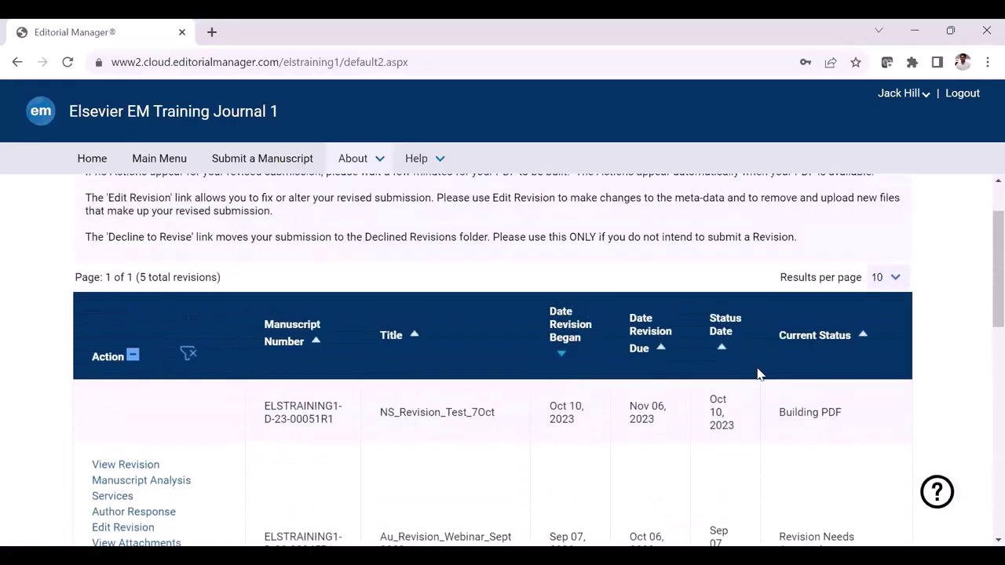
scroll(757, 375, "up", 1)
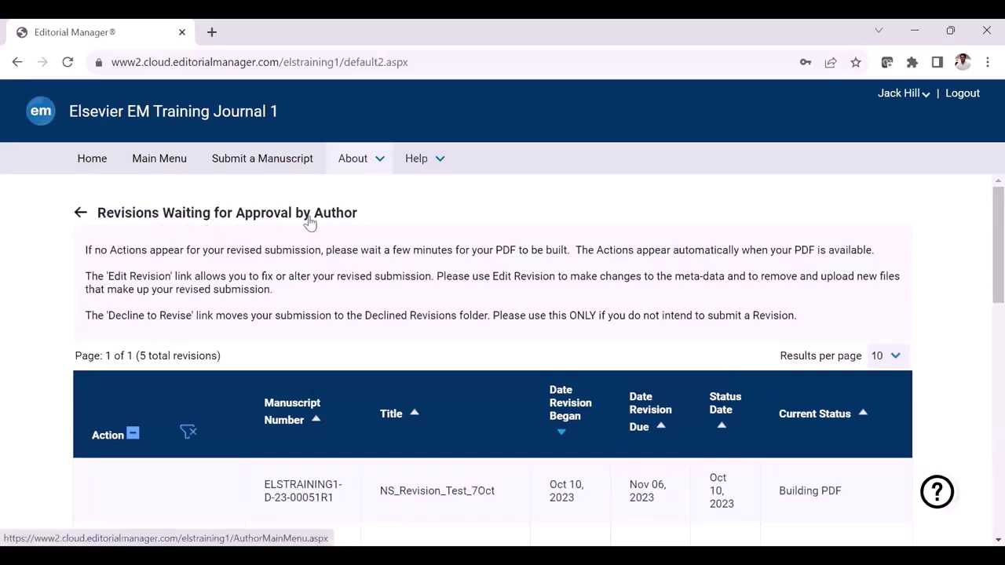
scroll(433, 220, "down", 2)
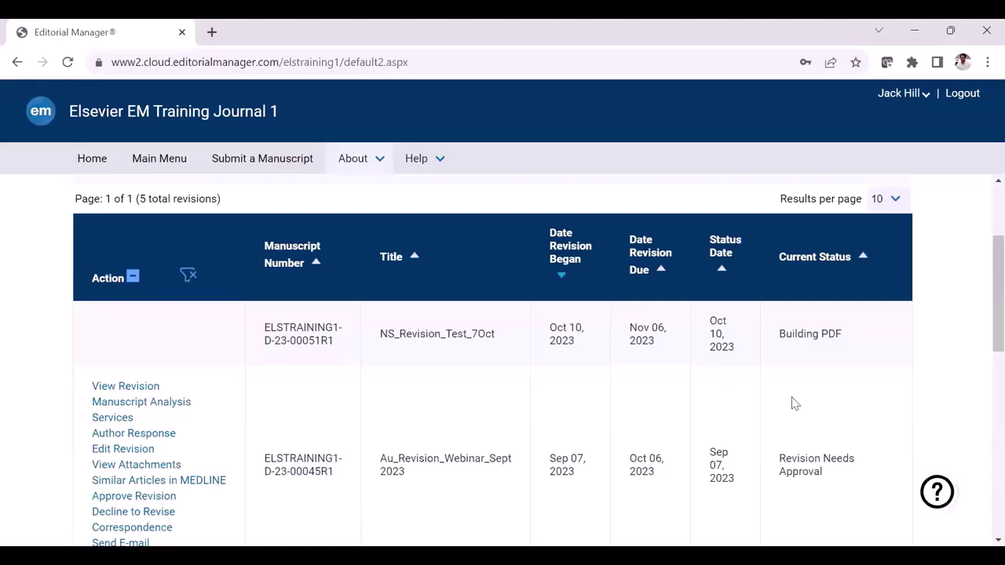
scroll(795, 404, "down", 1)
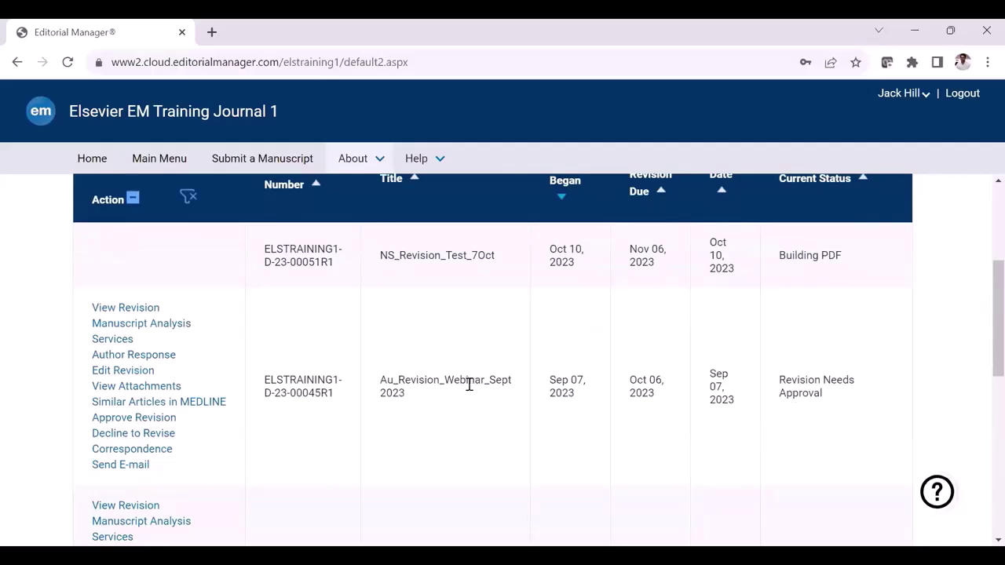
Step: Open the Au_Revision_Webinar_Sept 2023 revision's PDF for viewing
left_click(147, 313)
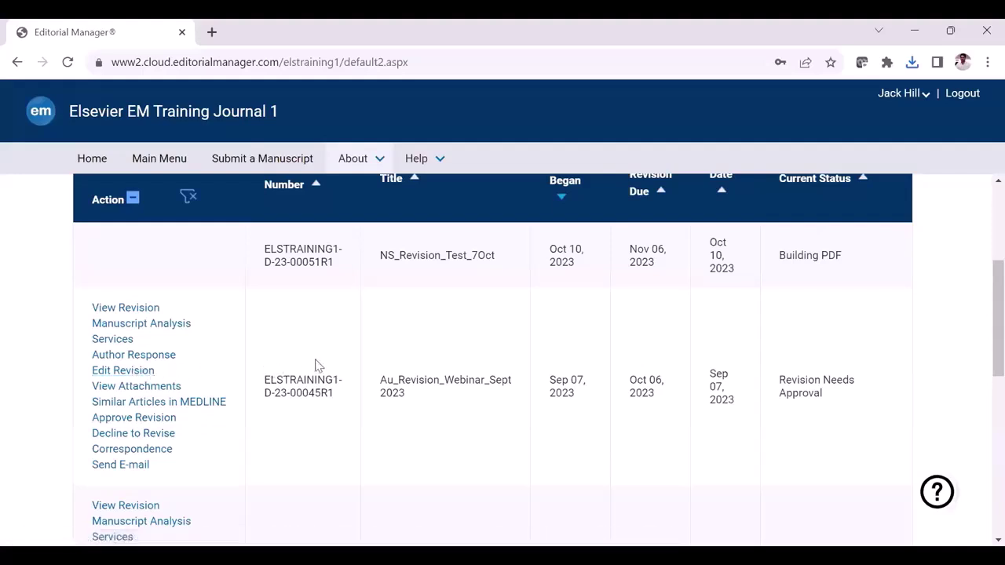
scroll(436, 358, "down", 1)
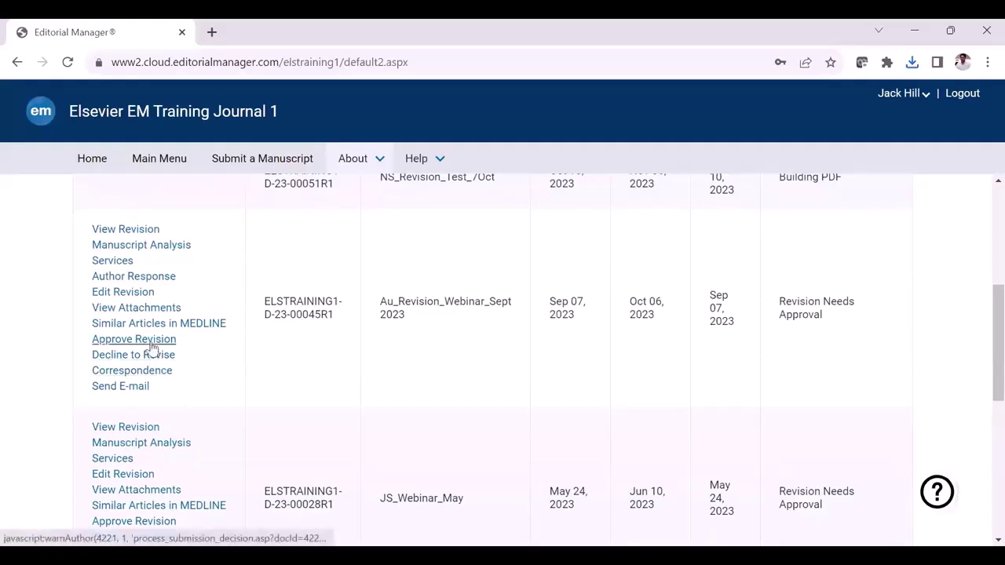
Step: Approve Au_Revision_Webinar_Sept 2023, confirm the warning, and return to the Main Menu
left_click(152, 346)
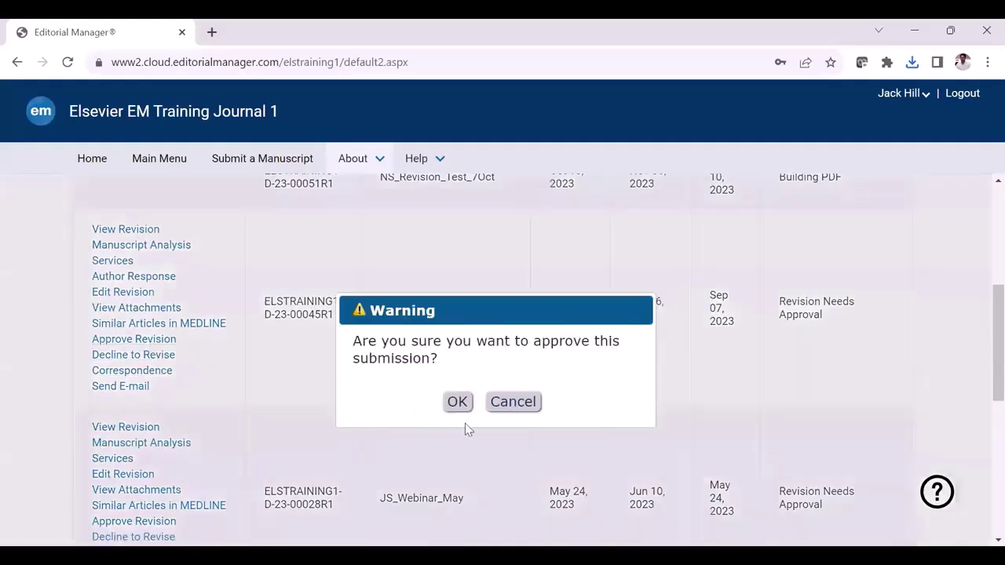
left_click(458, 402)
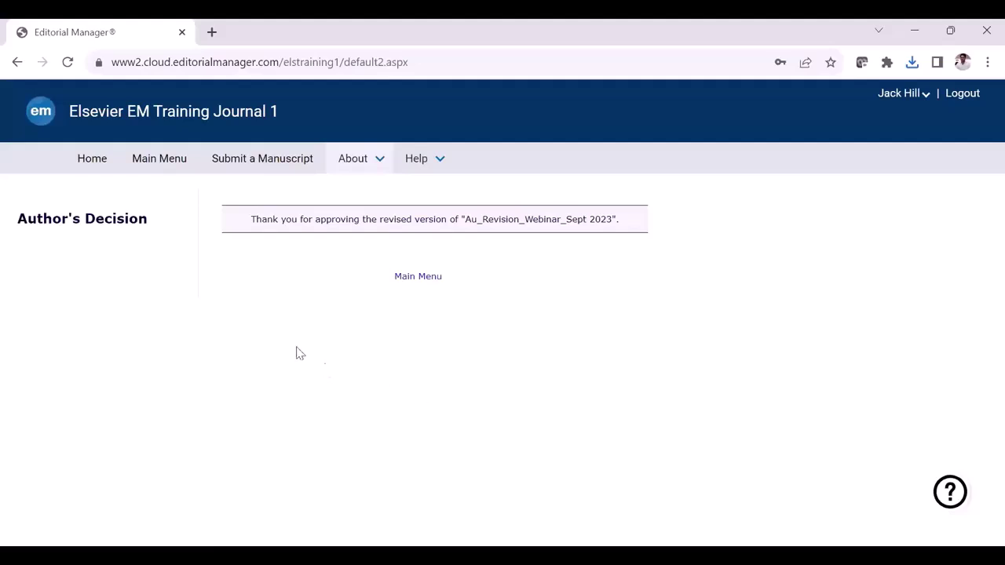
left_click(161, 159)
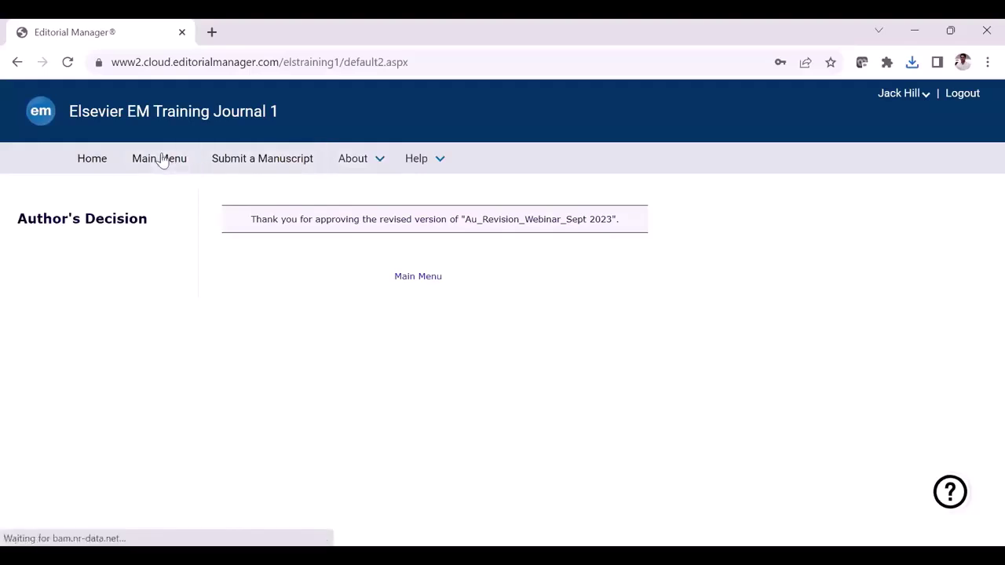